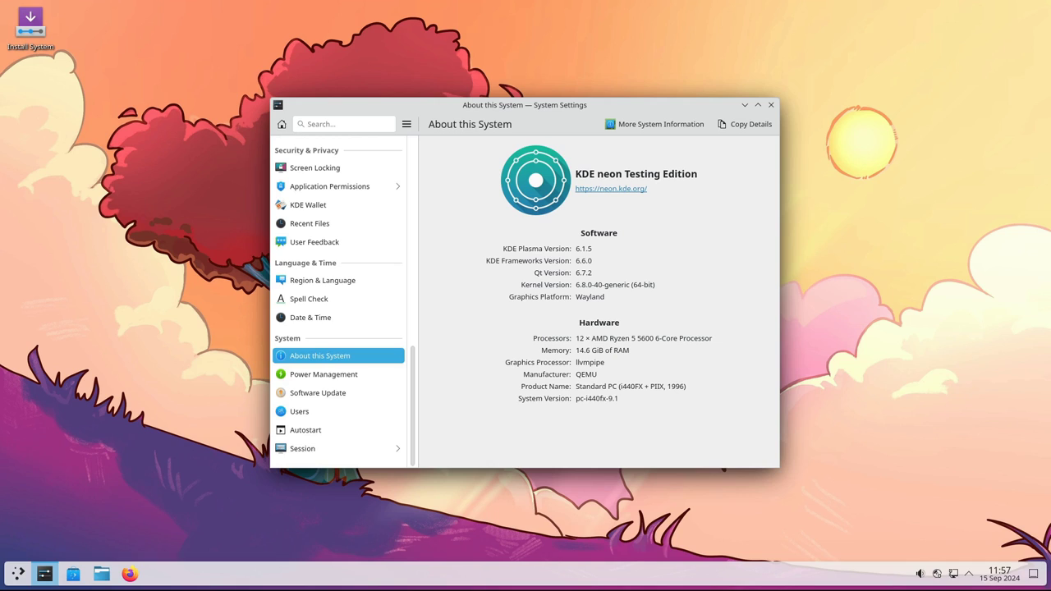
Review the system's software and hardware details, open the extended system information in Info Center, and close both windows
double_click(583, 260)
click(583, 260)
click(655, 124)
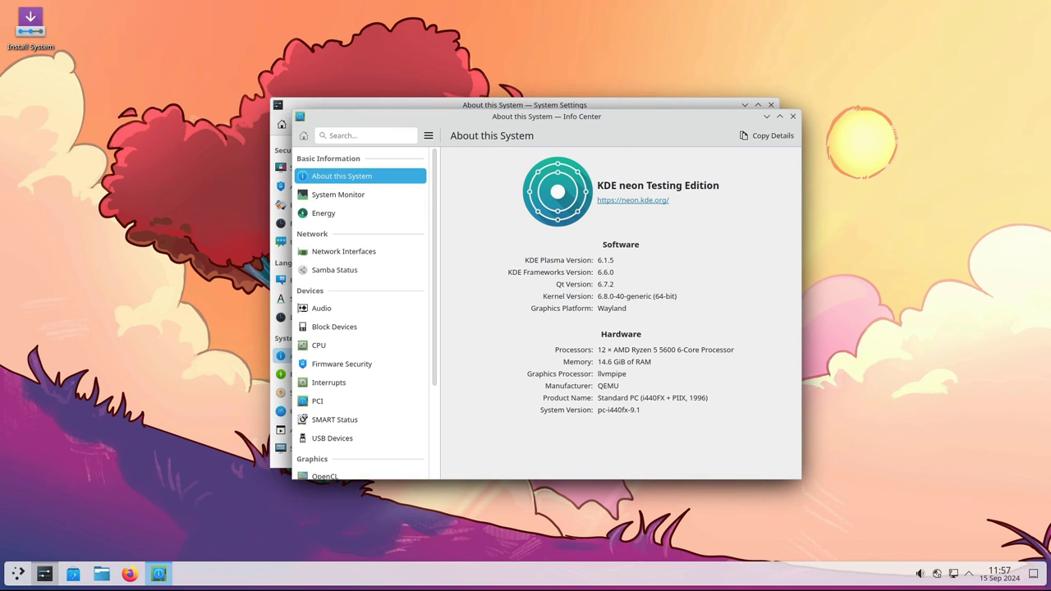
click(792, 115)
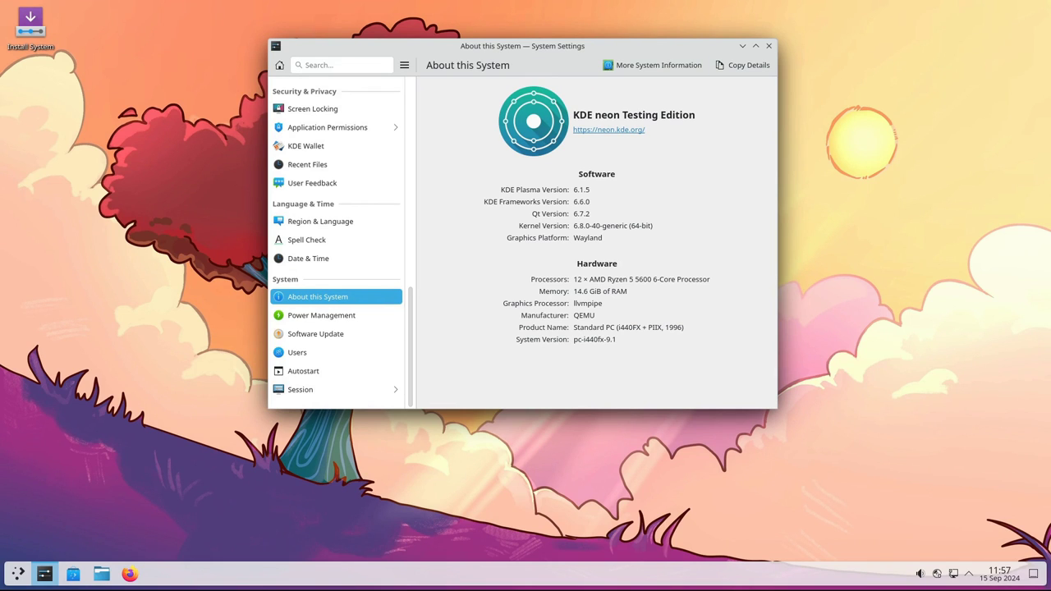
click(769, 45)
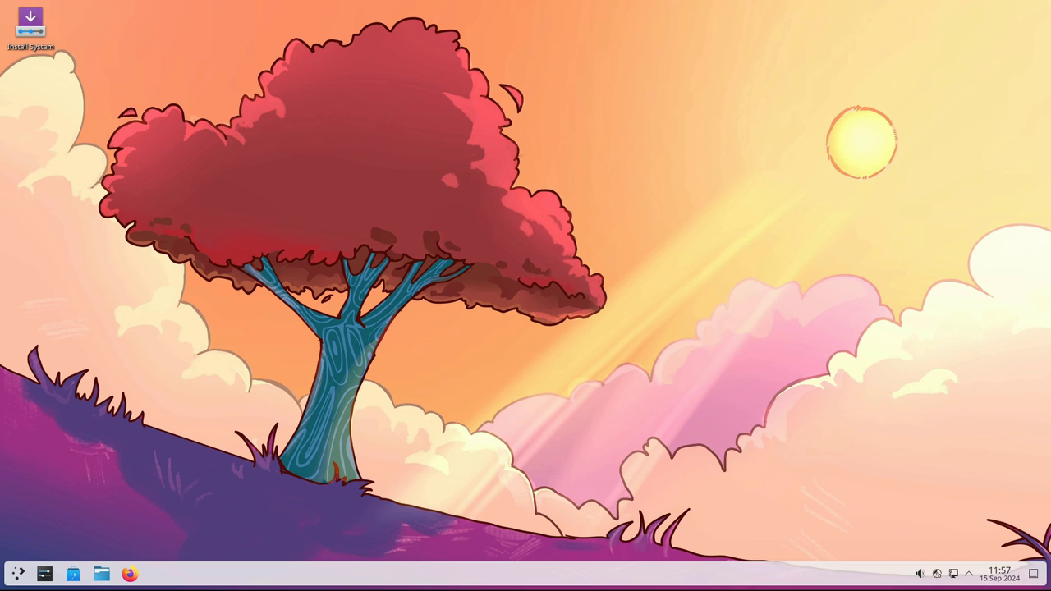
Open the Dolphin file manager and view its About Dolphin version information
click(101, 574)
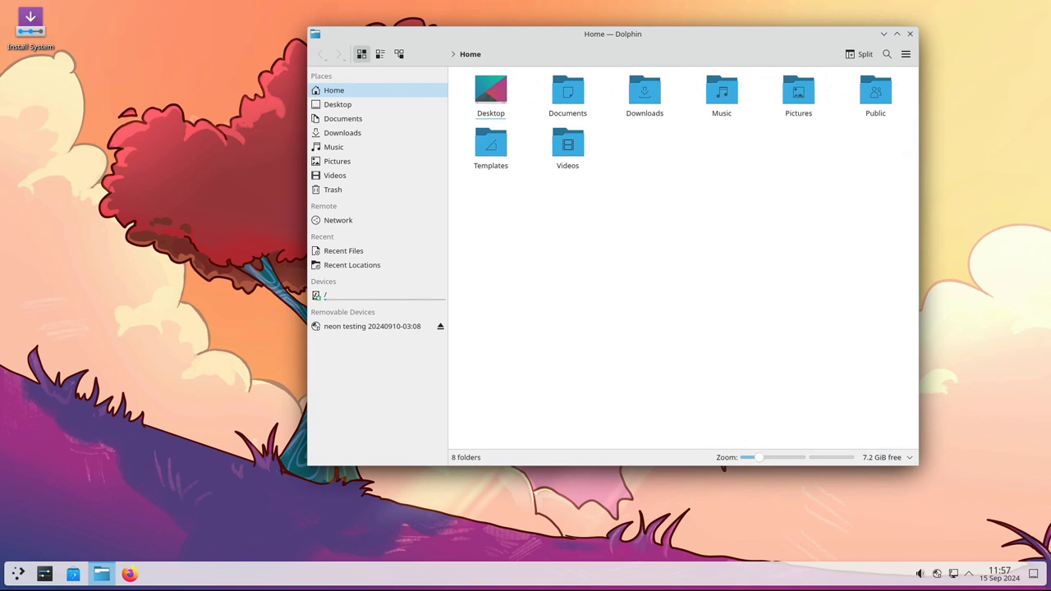
click(905, 53)
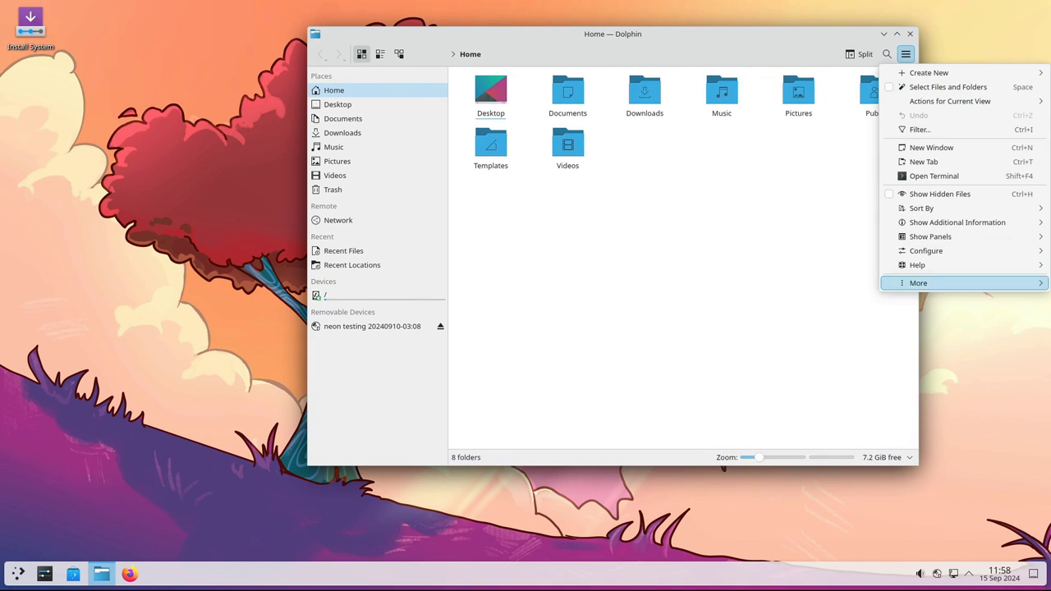
mouse_move(918, 264)
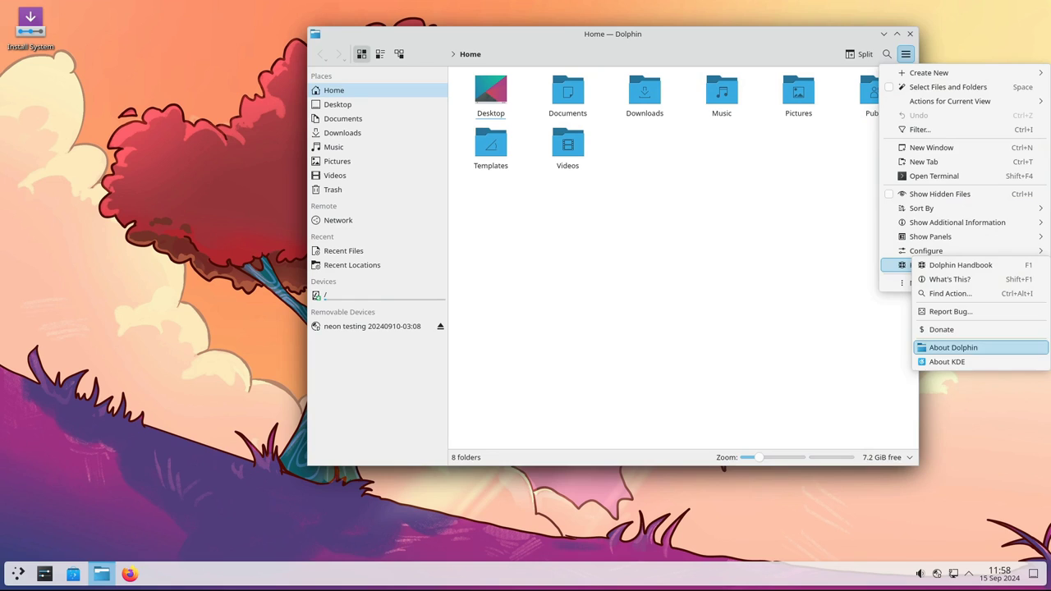
click(953, 347)
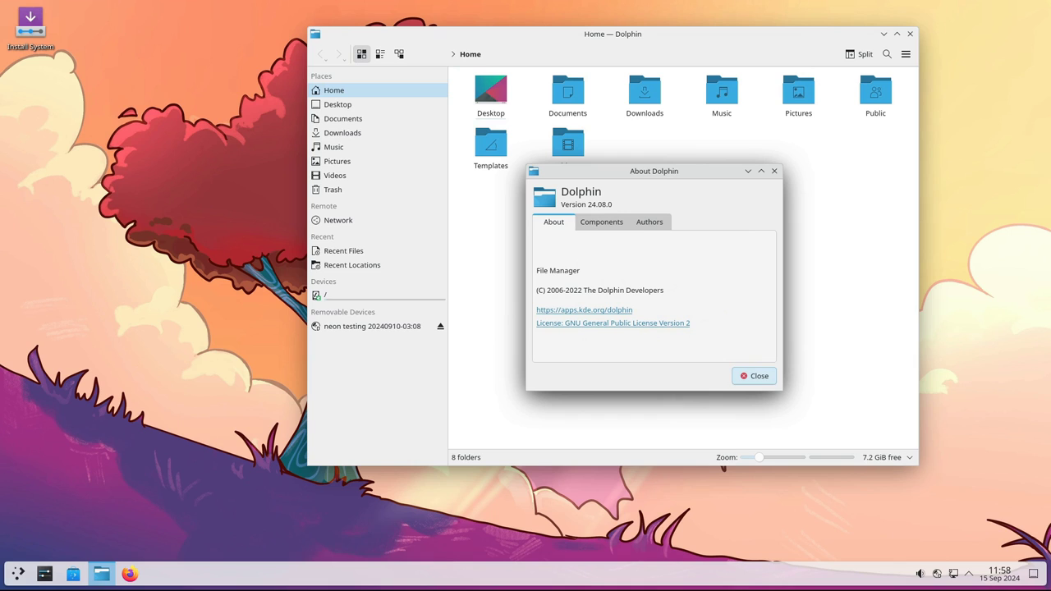
click(775, 171)
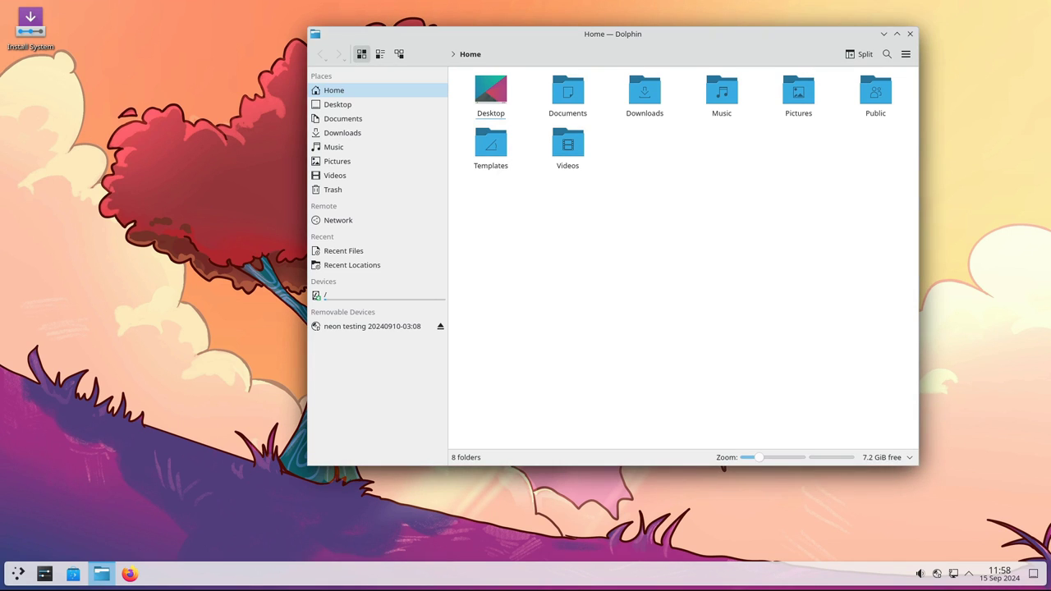
Try the split view and the tree details view on the Home folder, restore the icon view and close Dolphin
click(859, 53)
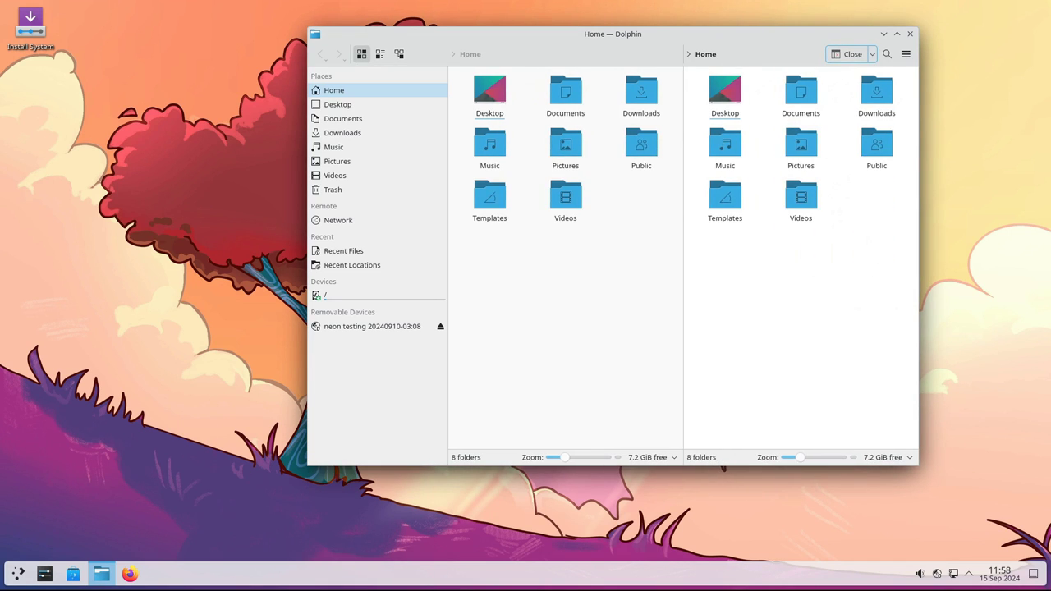
click(852, 53)
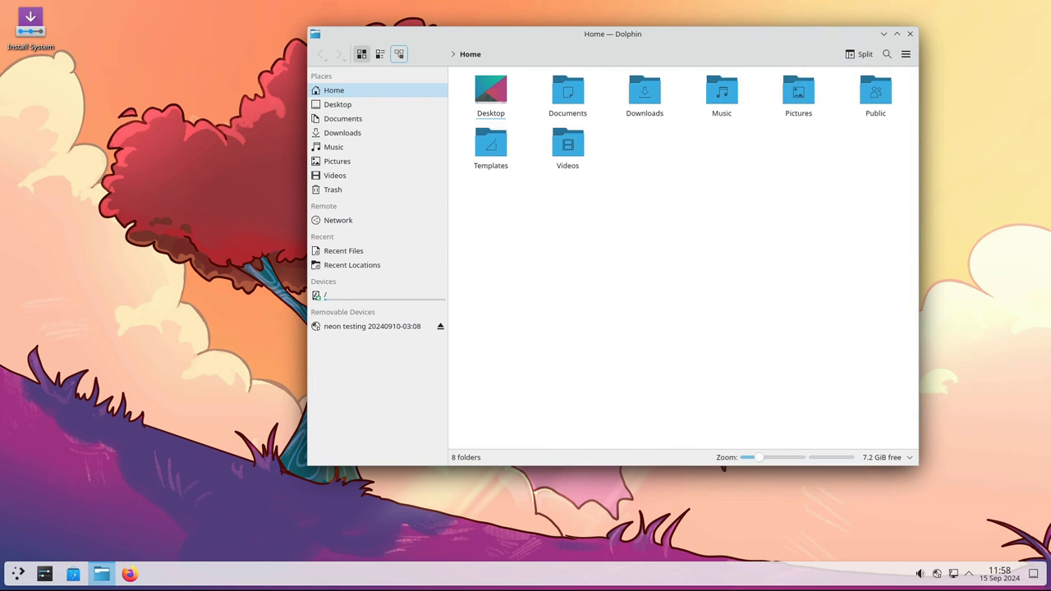
click(399, 54)
click(361, 54)
click(909, 34)
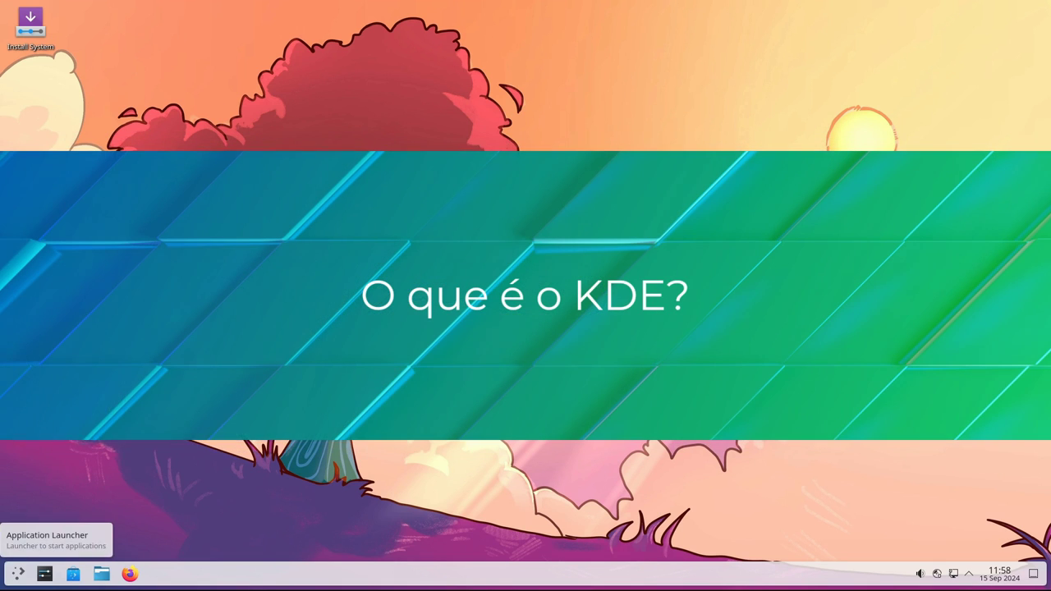
Open System Settings from the application launcher and browse the images on the Wallpaper page
click(17, 574)
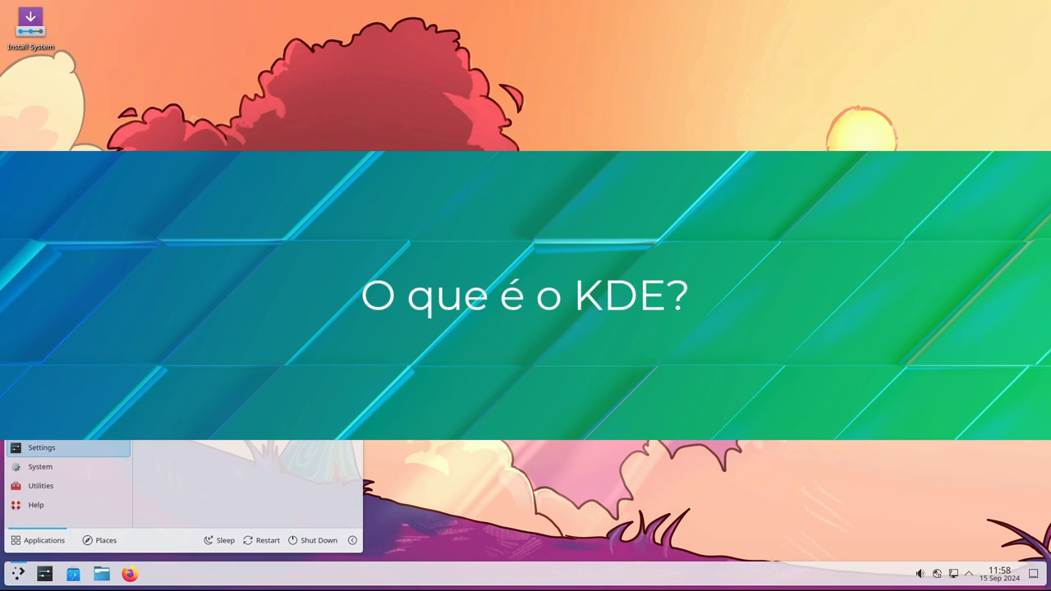
key(Return)
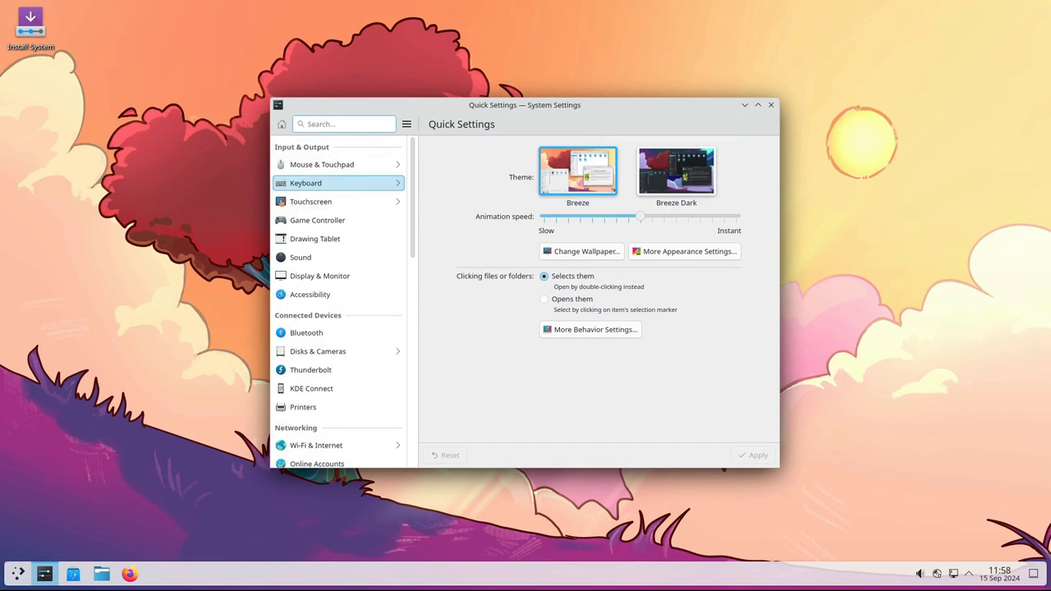
key(Down)
key(Down)
key(Down)
key(Down)
key(Down)
key(Down)
key(Down)
key(Down)
key(Down)
key(Down)
key(Down)
key(Down)
key(Down)
key(Down)
key(Down)
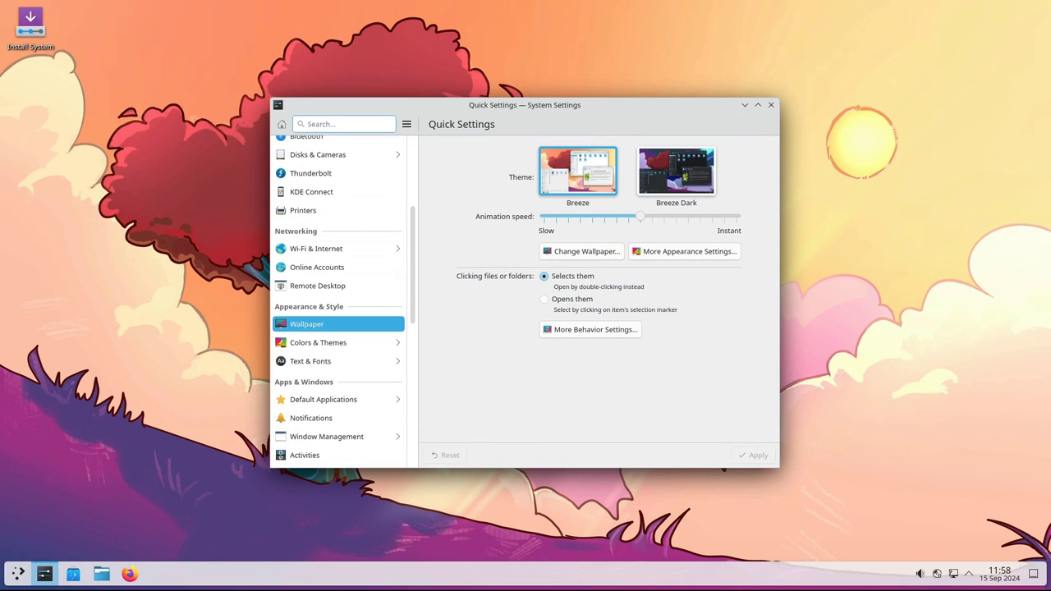
key(Return)
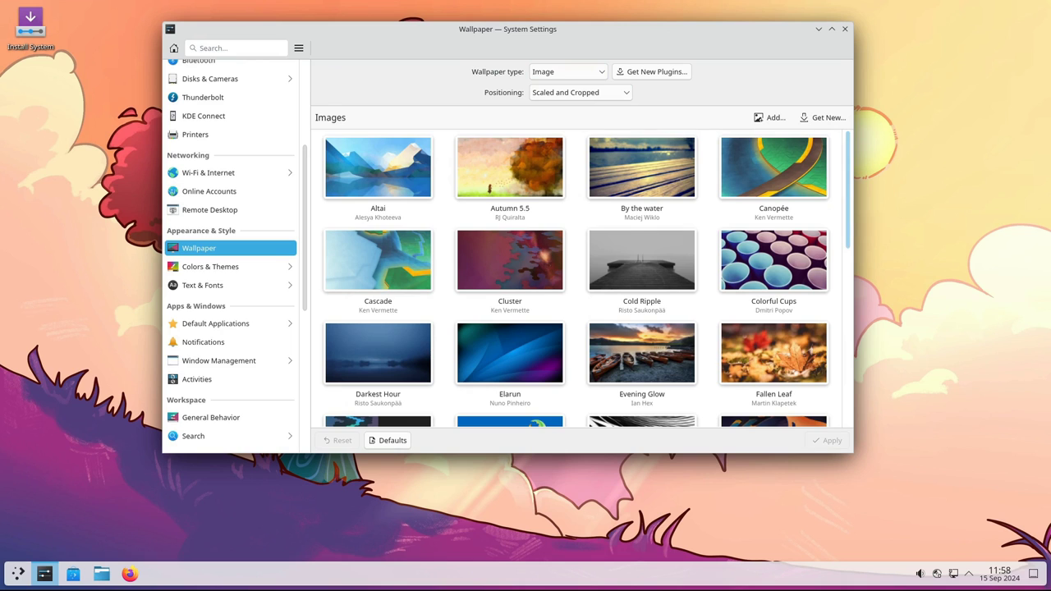
scroll(586, 278, down, 3)
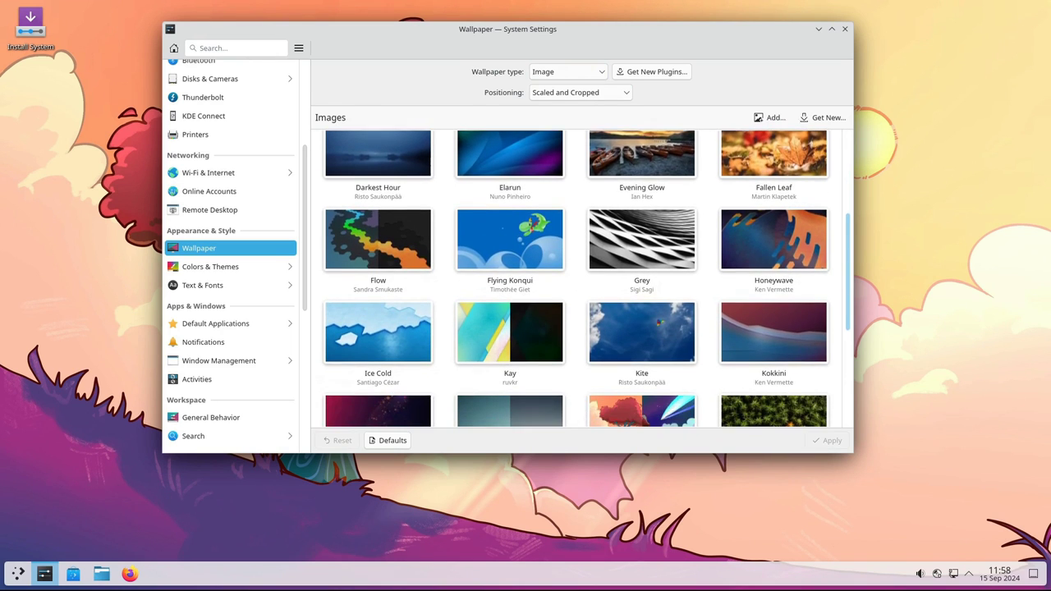
scroll(586, 278, down, 3)
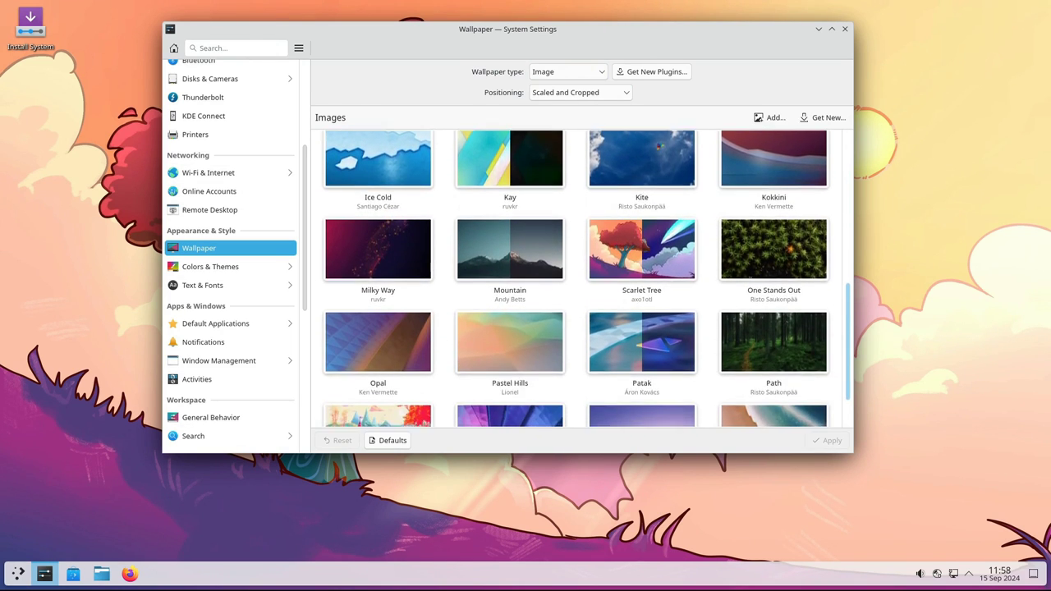
scroll(586, 279, down, 1)
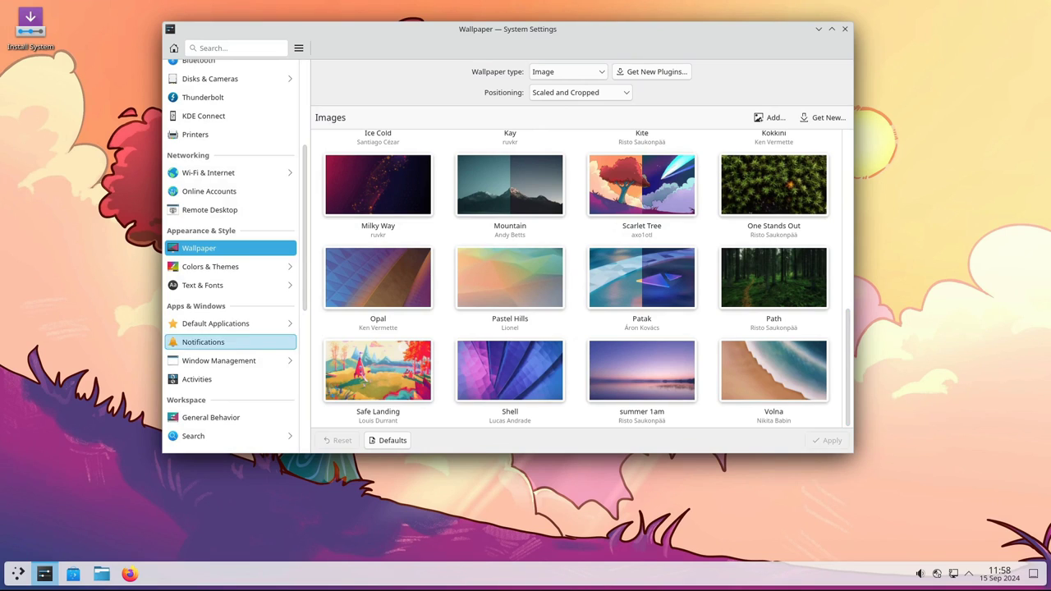
Look through the Colors & Themes settings, including Colors and Night Light, and return to the Wallpaper page
click(210, 266)
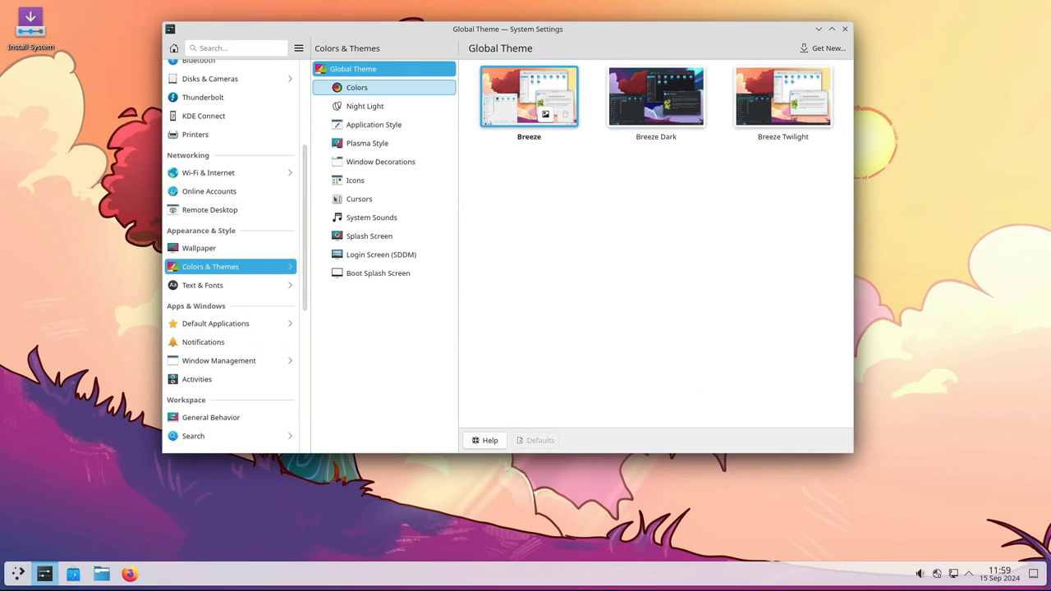
click(356, 87)
click(365, 106)
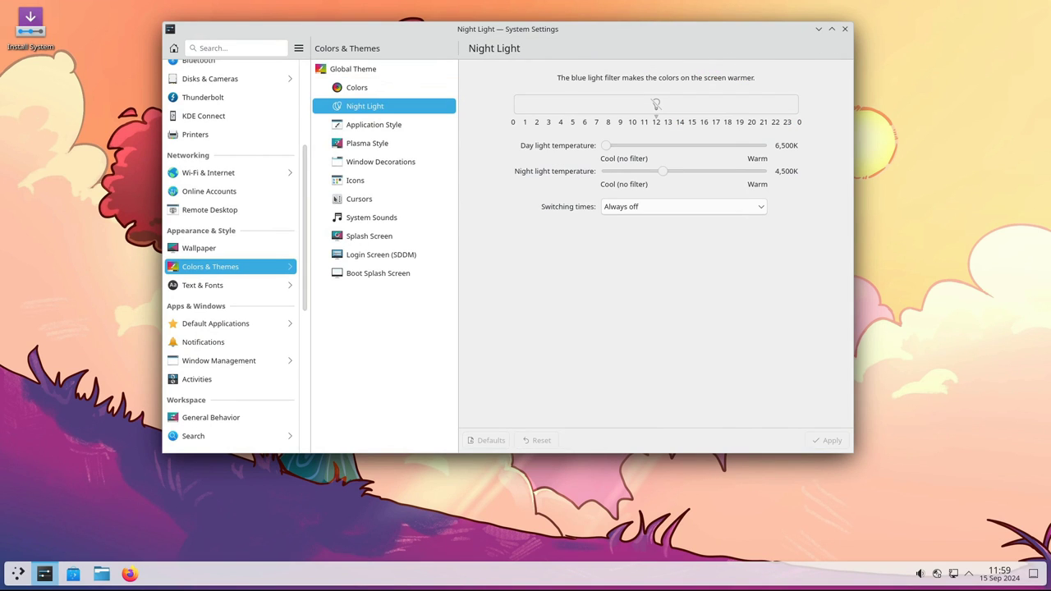
click(199, 248)
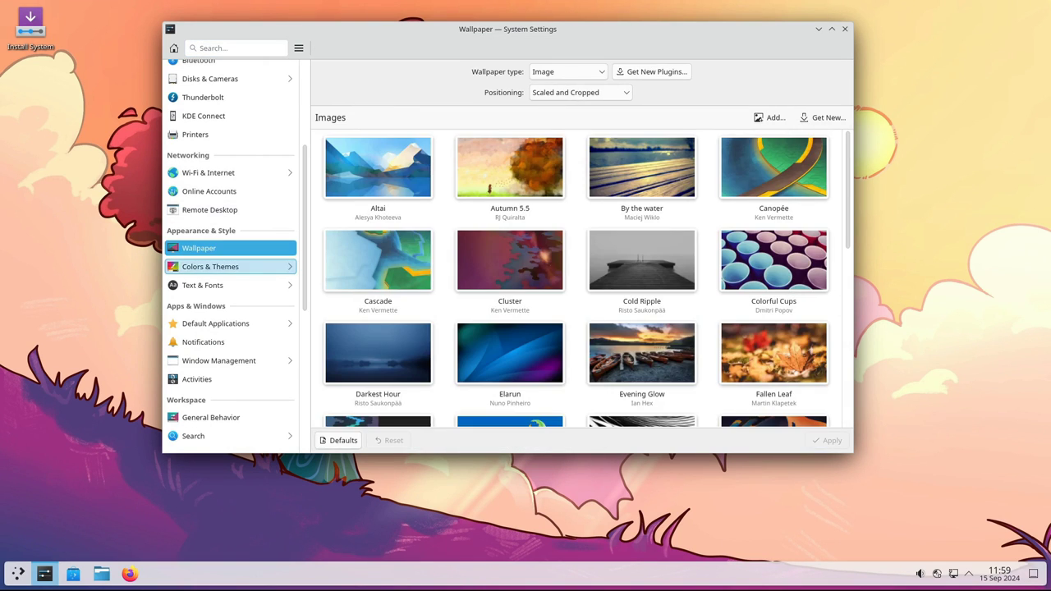
Apply the Breeze Dark global theme with only its appearance settings and close System Settings
click(210, 266)
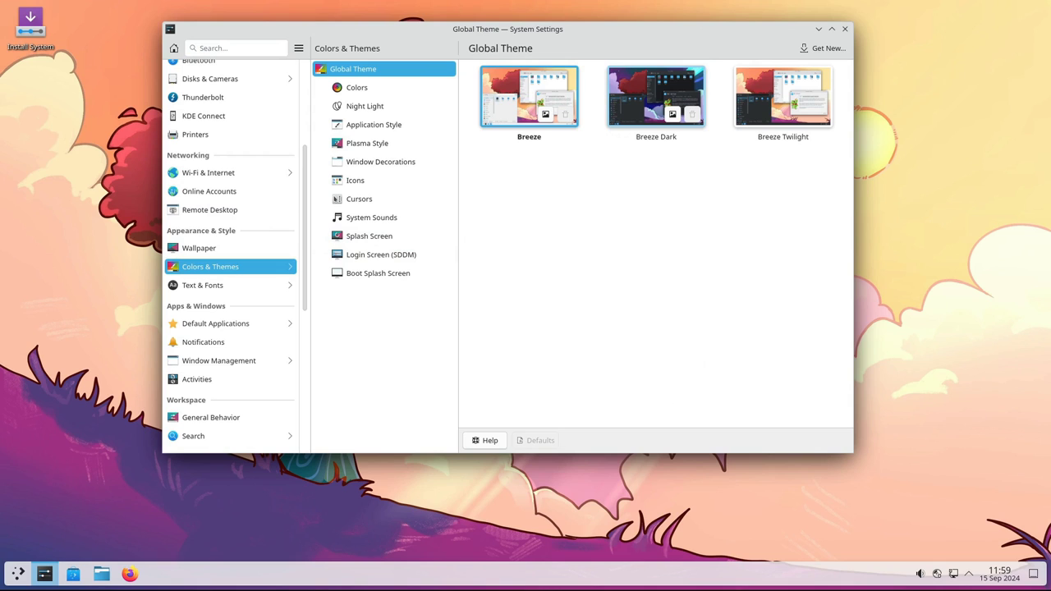
click(656, 94)
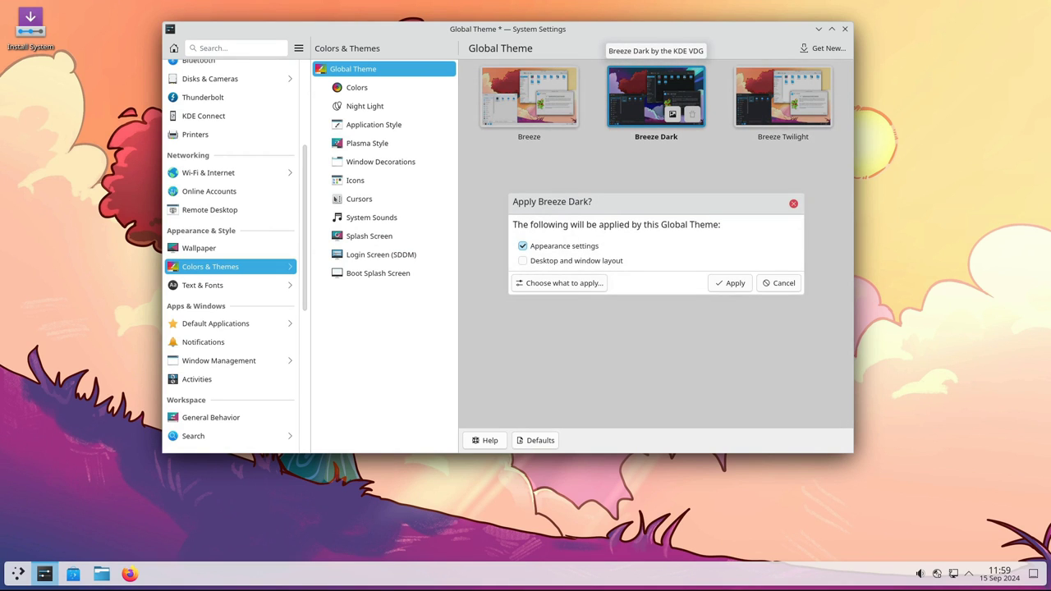
click(730, 282)
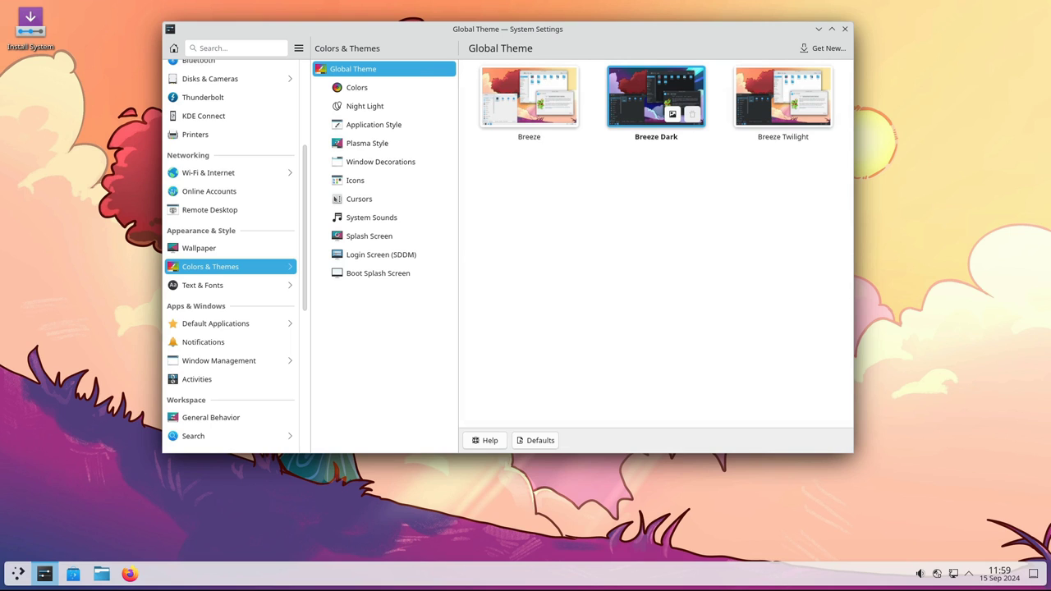
click(845, 28)
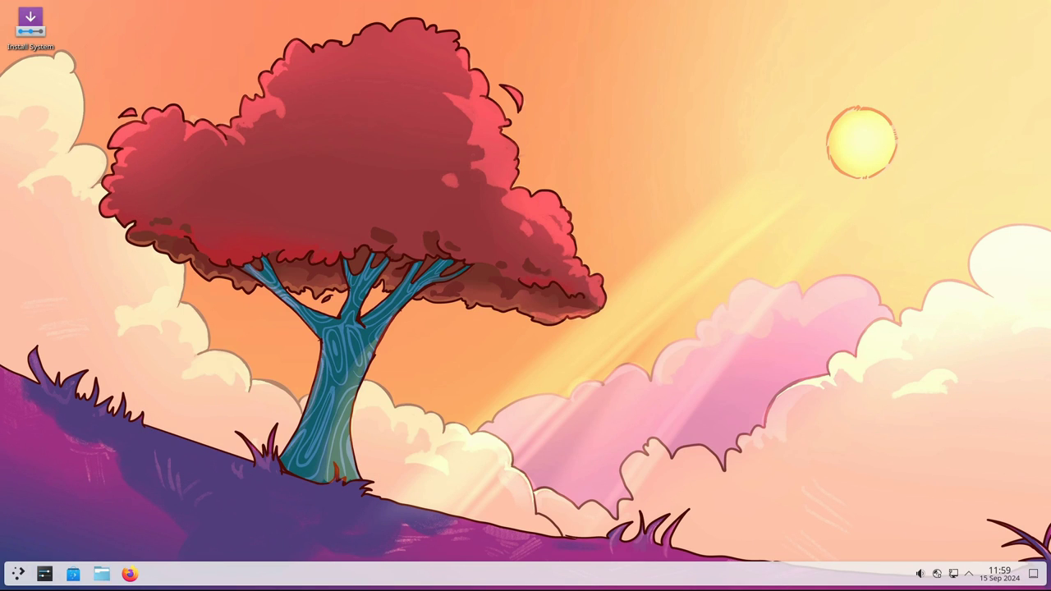
Inspect how the dark theme looks in Dolphin and then in System Settings, closing each window
click(101, 574)
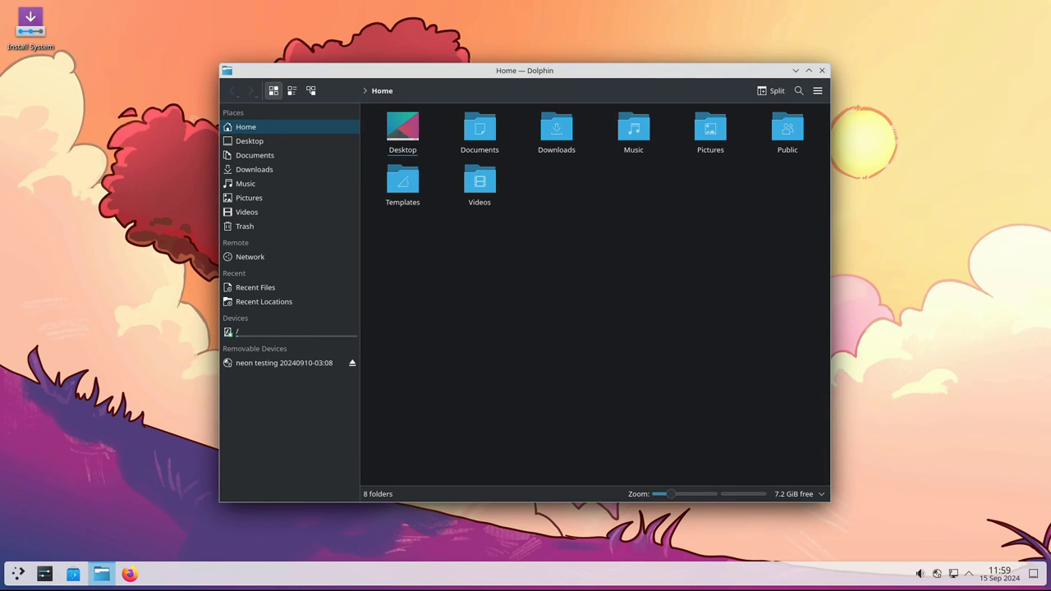
click(821, 70)
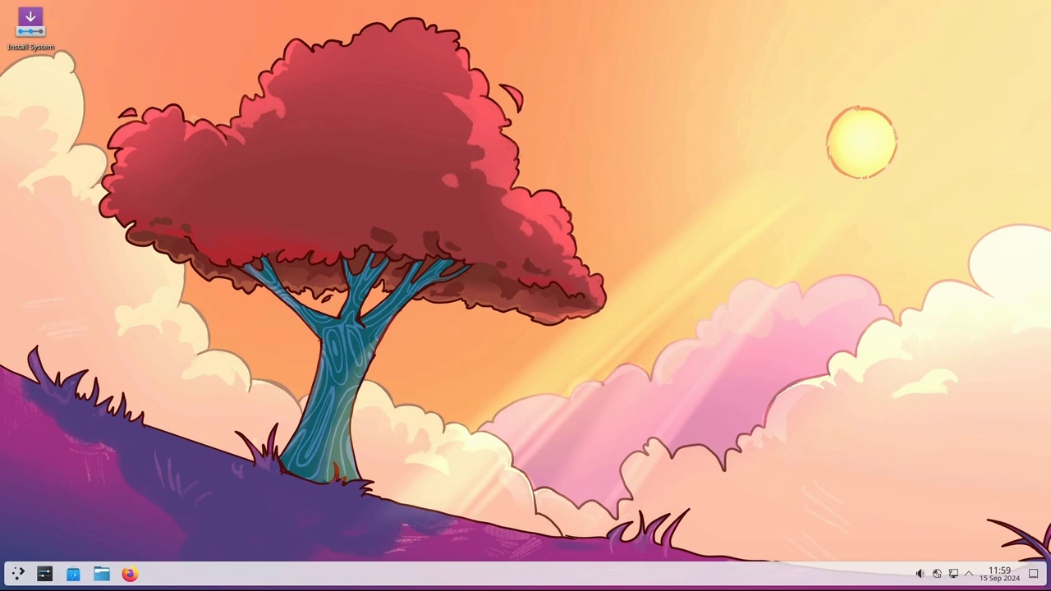
click(44, 573)
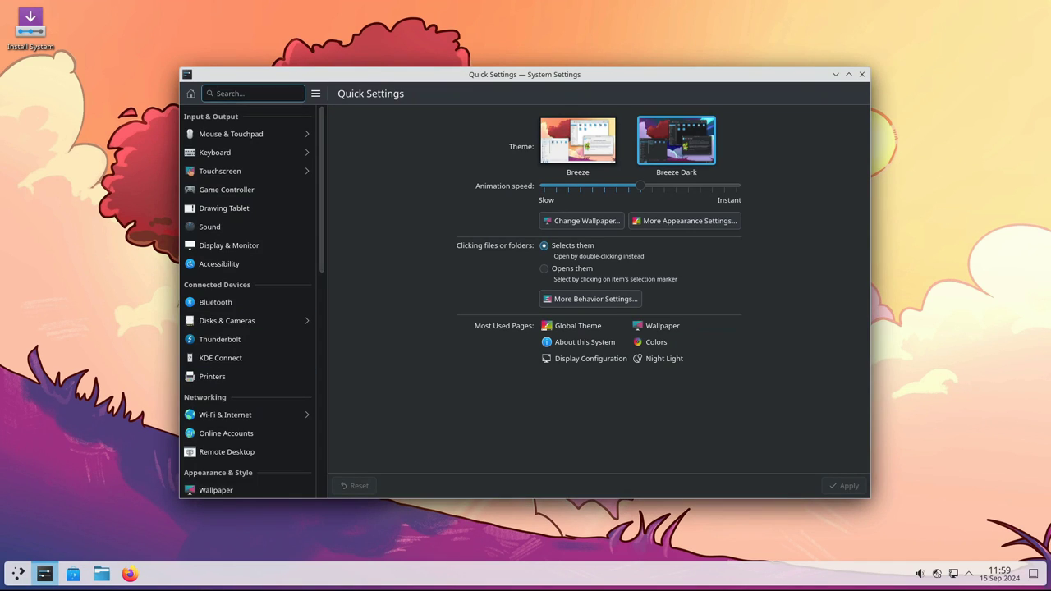
scroll(246, 279, down, 5)
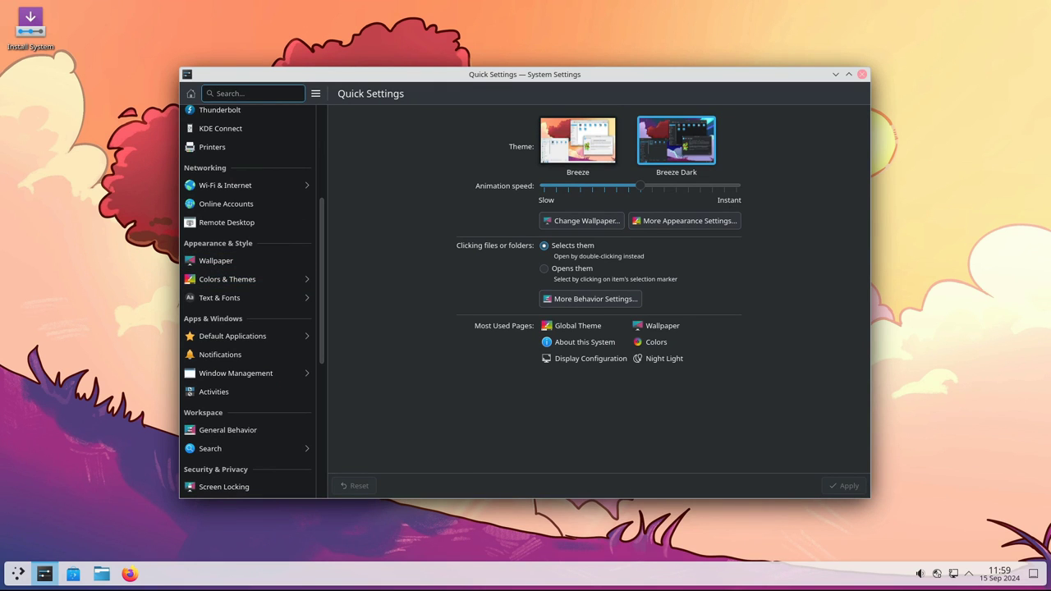
click(861, 74)
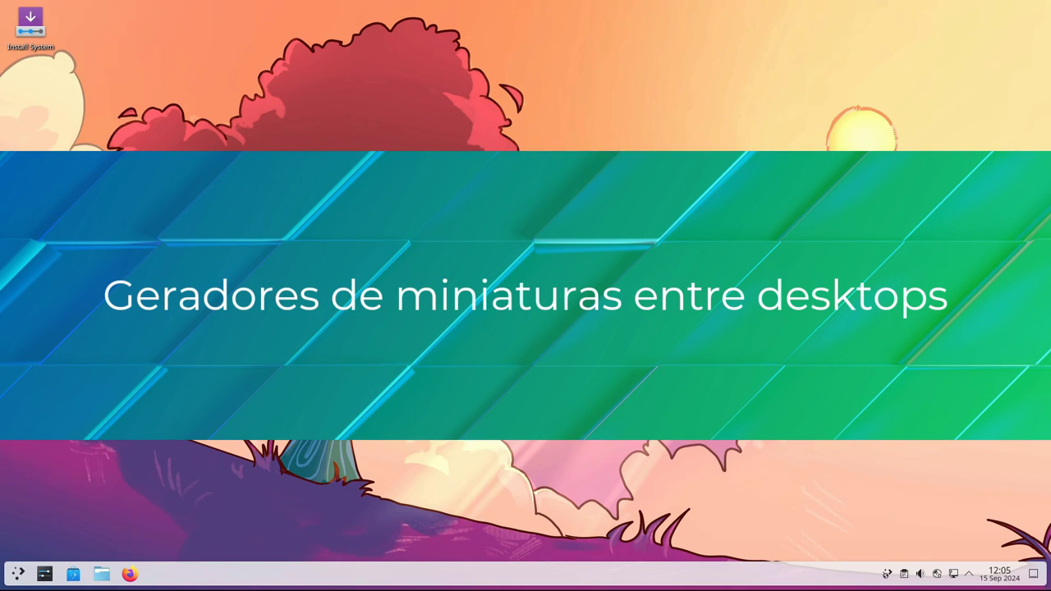
Open the Home folder in Dolphin and enlarge its icons to 160 pixels
key(super+e)
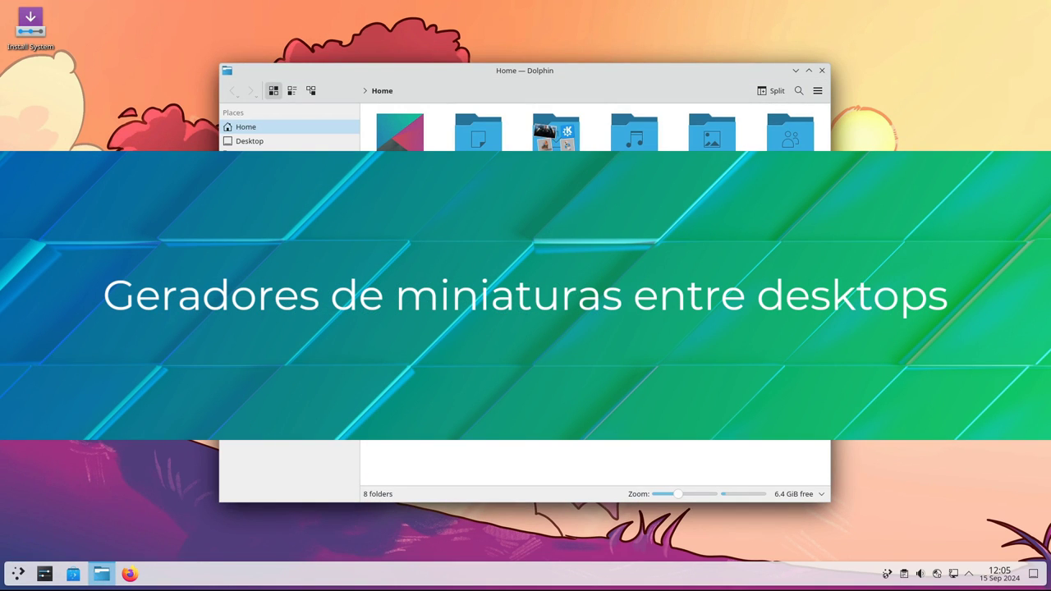
drag(677, 494, 691, 494)
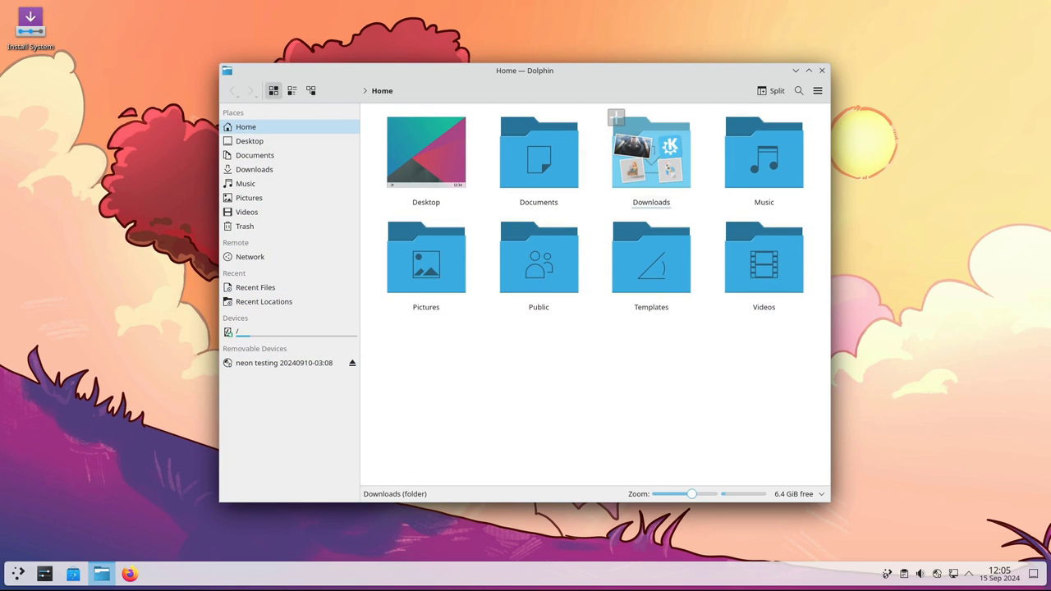
Open the Downloads folder to examine its file and folder thumbnails, and go back to the Home folder
click(651, 152)
key(Return)
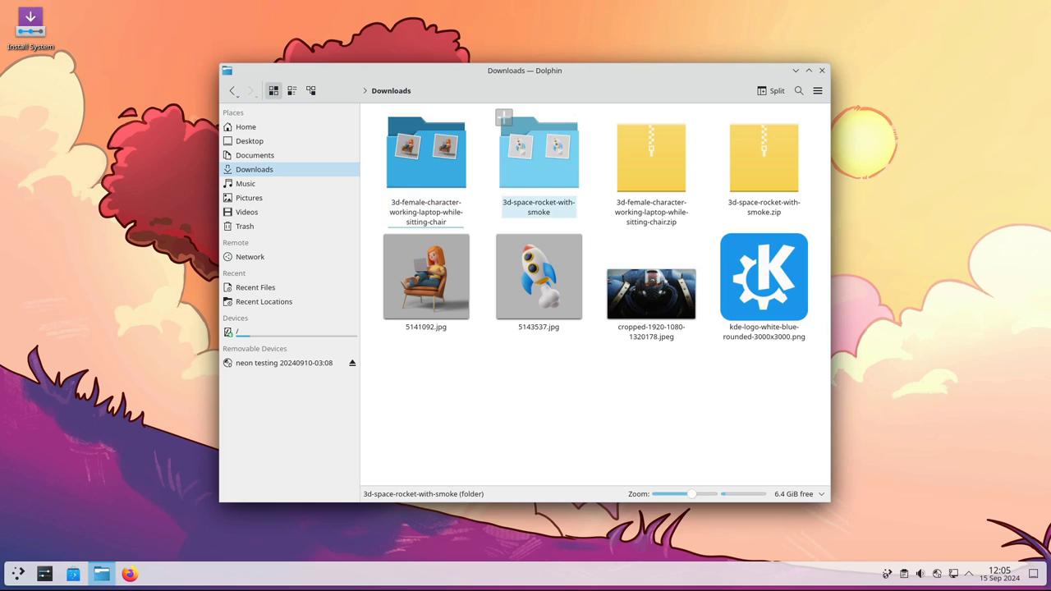
click(232, 90)
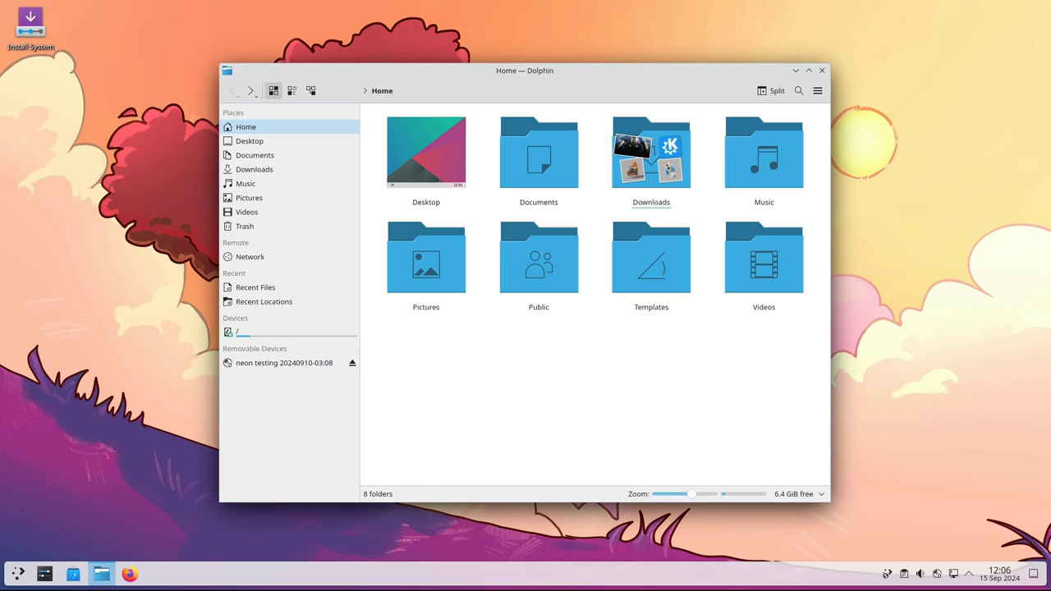
drag(692, 493, 698, 494)
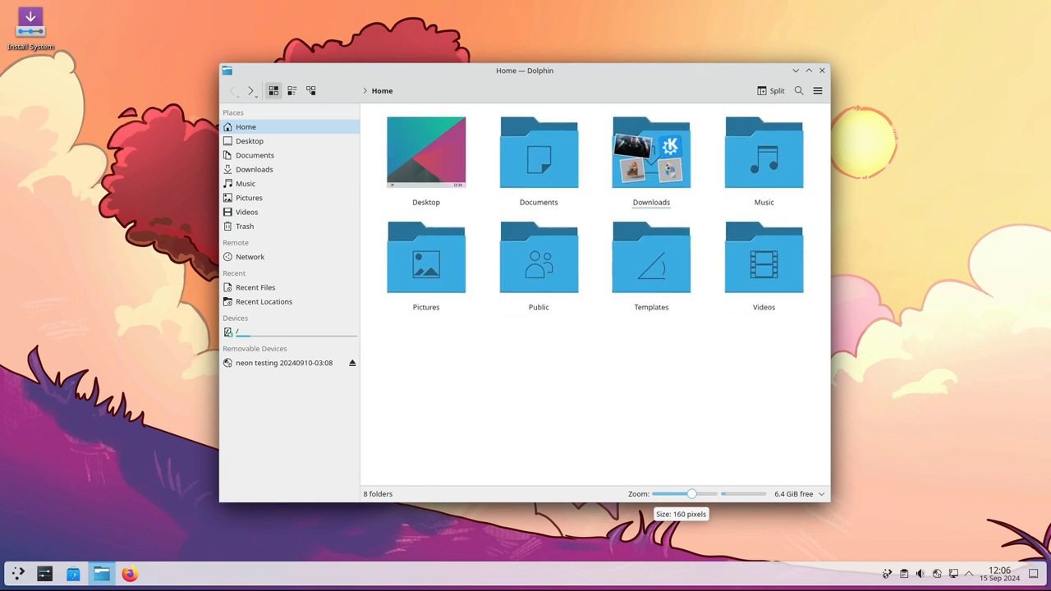
Reduce the Home folder's icon size, look over the actions offered for the Downloads folder, and dismiss them
drag(698, 493, 678, 494)
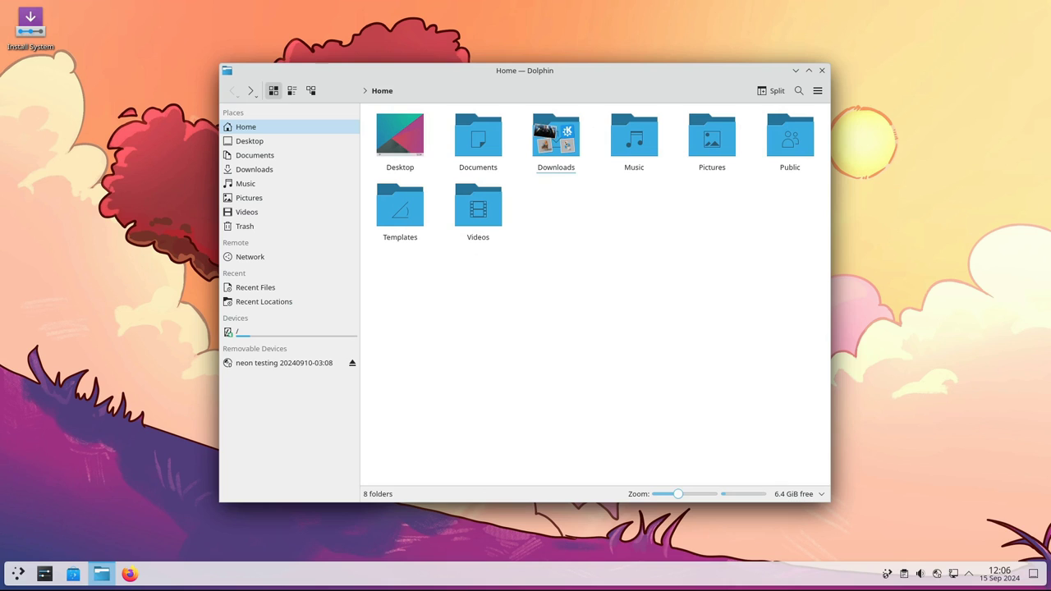
right_click(562, 138)
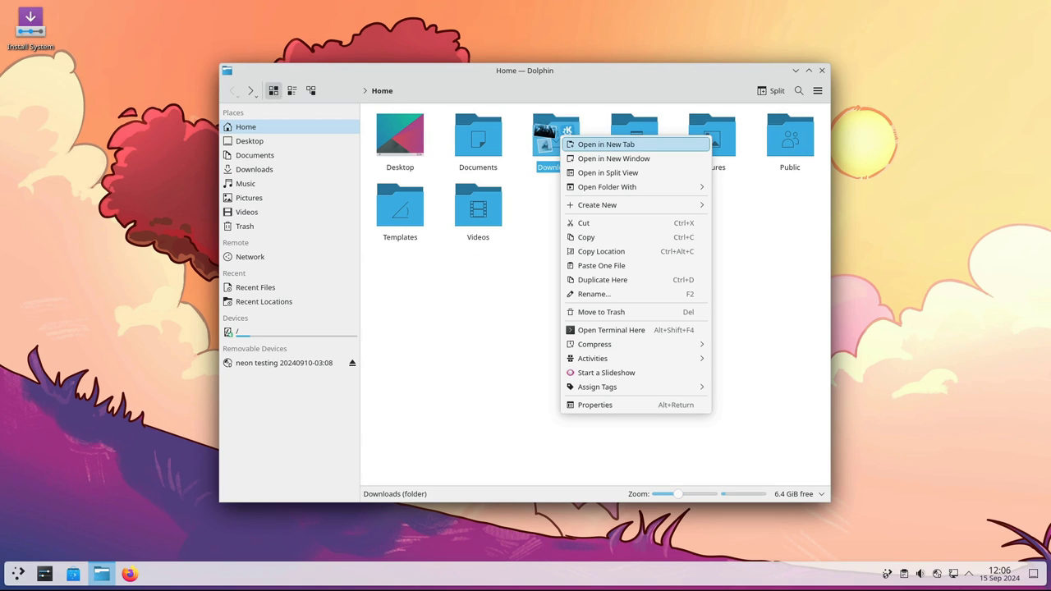
key(Escape)
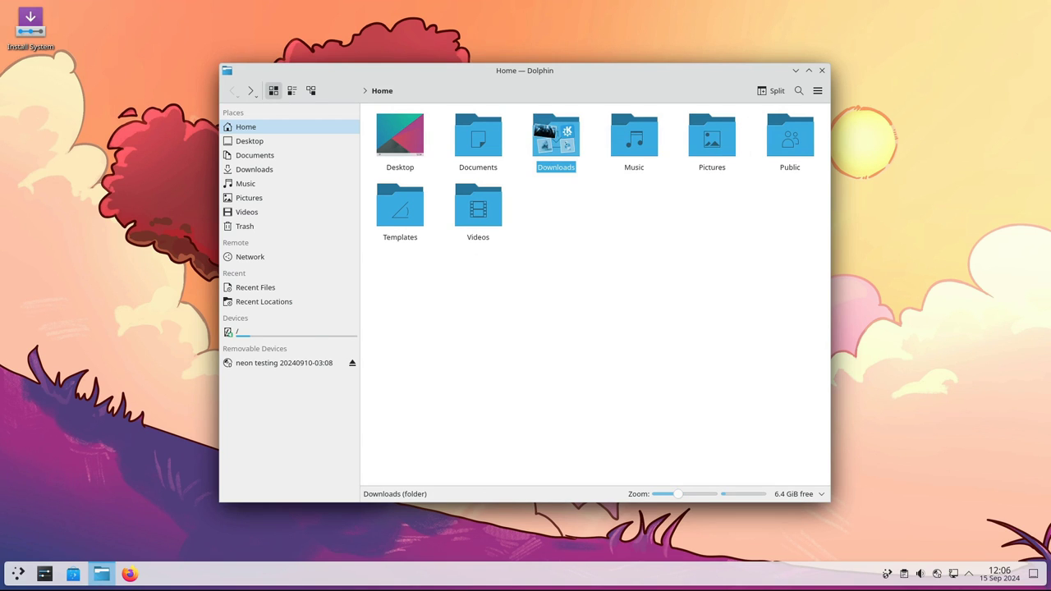
key(Escape)
Enlarge the Home folder's icons, examine the large thumbnails inside the Downloads folder, and return to Home
drag(677, 493, 712, 494)
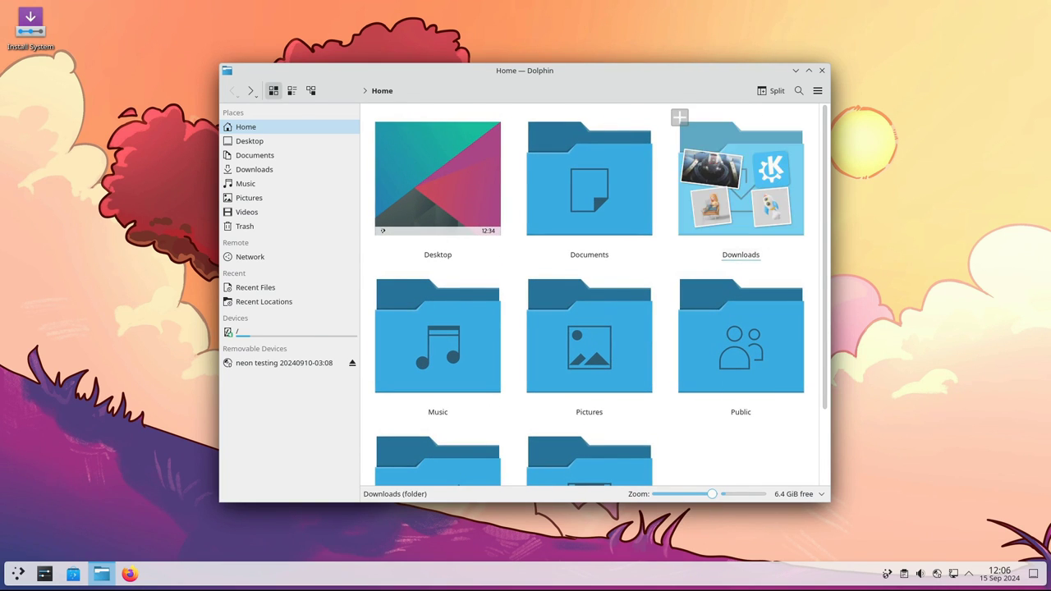
double_click(739, 176)
scroll(589, 295, down, 2)
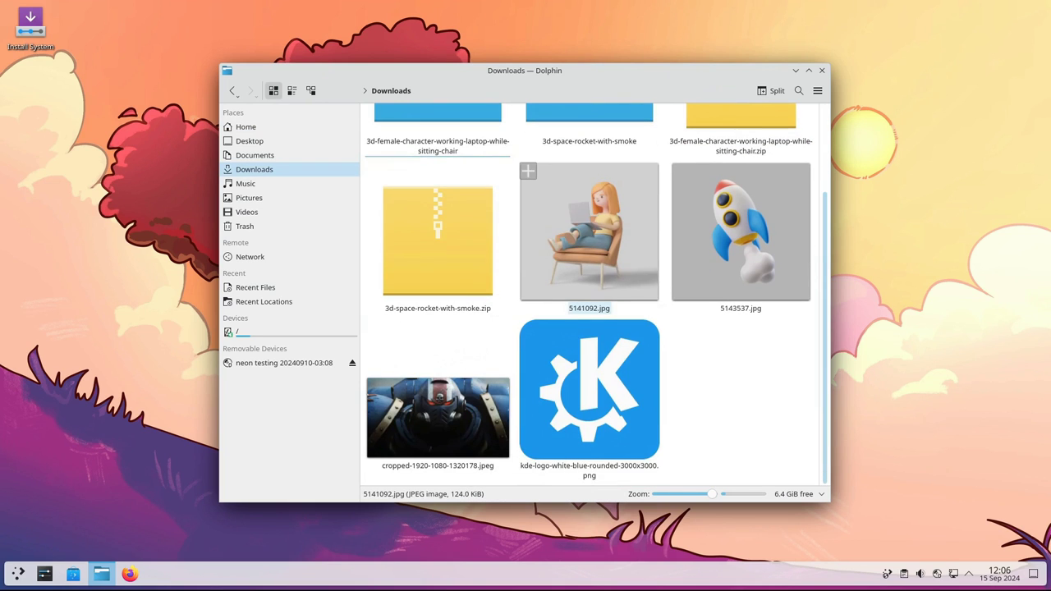
scroll(589, 394, up, 2)
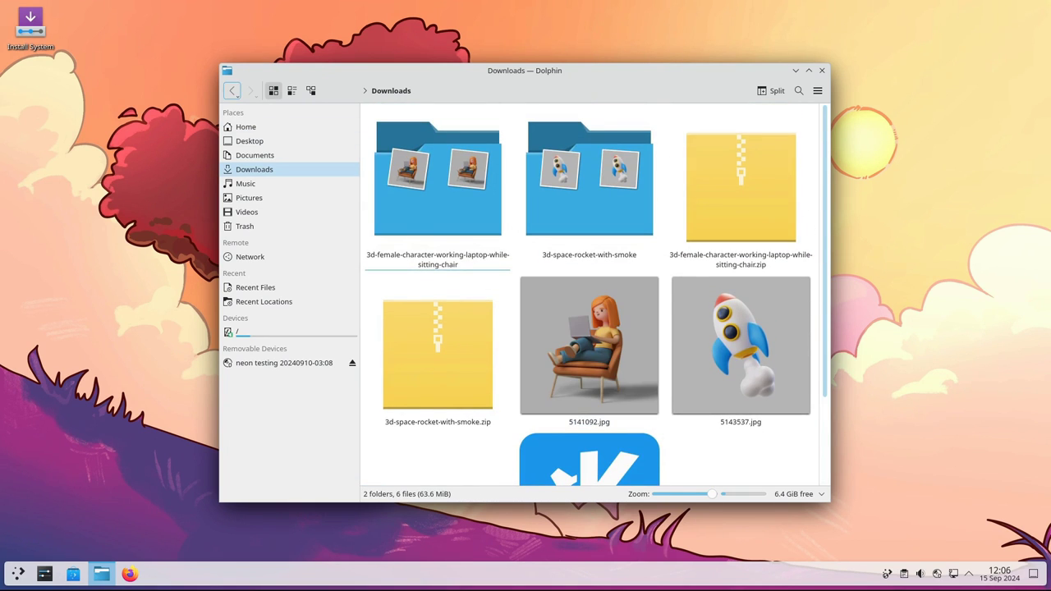
key(alt+Left)
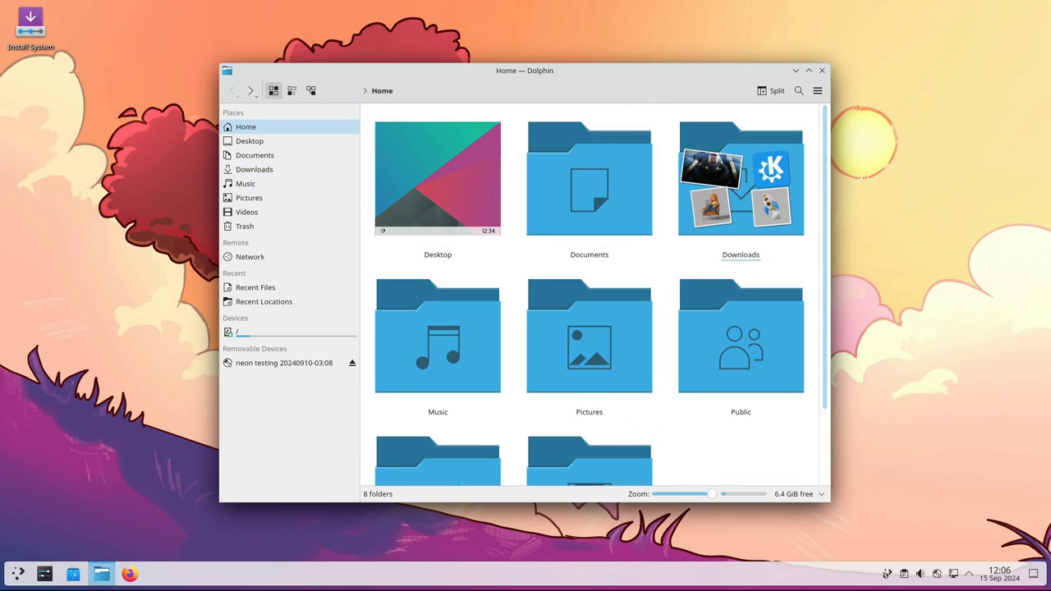
Compare the Home folder's icons and the Downloads folder preview at smaller and larger zoom levels
drag(699, 493, 658, 493)
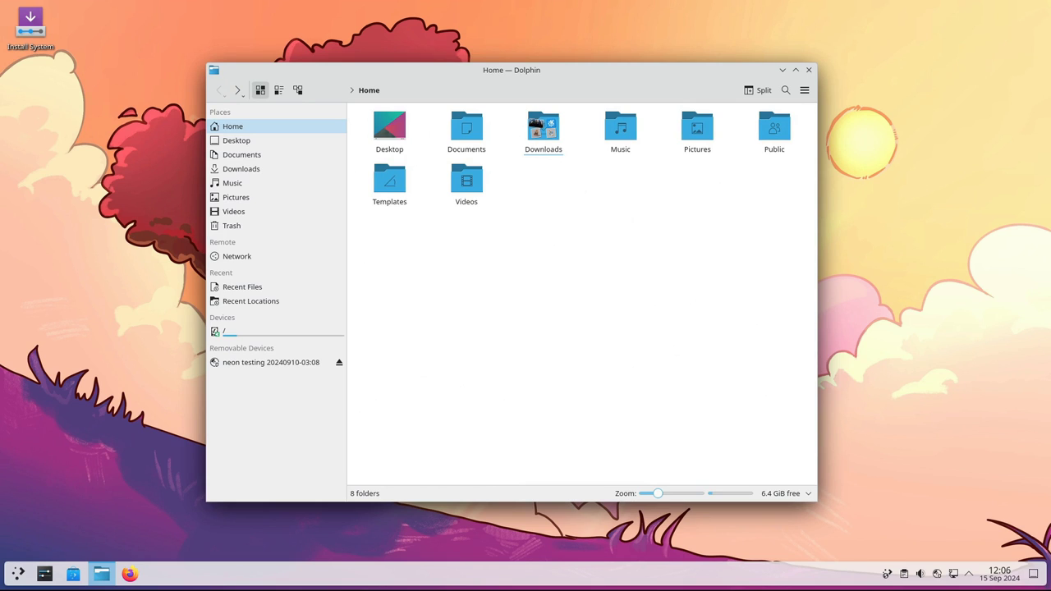
key(ctrl+plus)
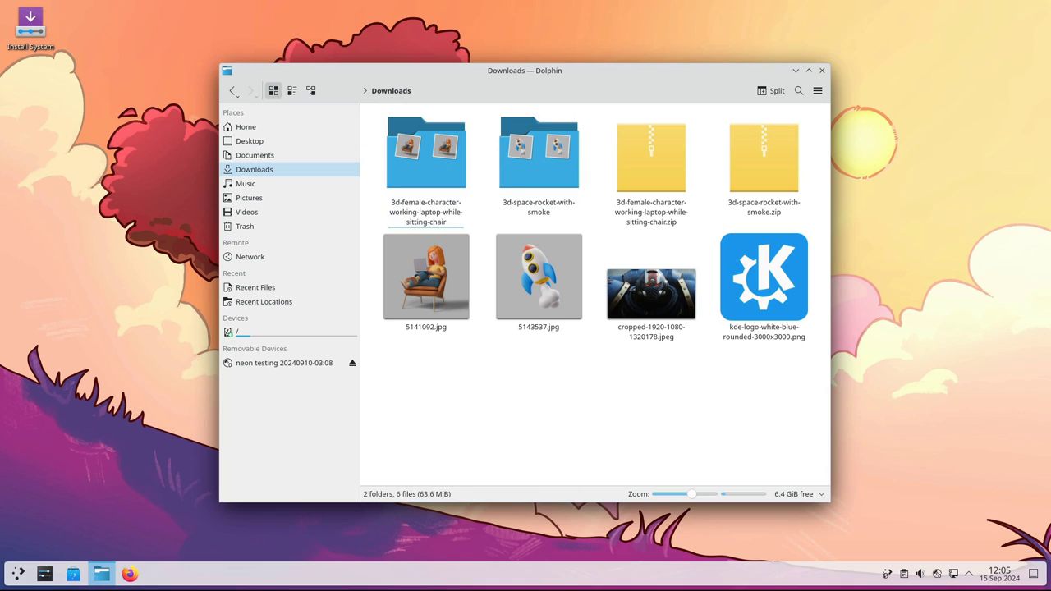
click(232, 90)
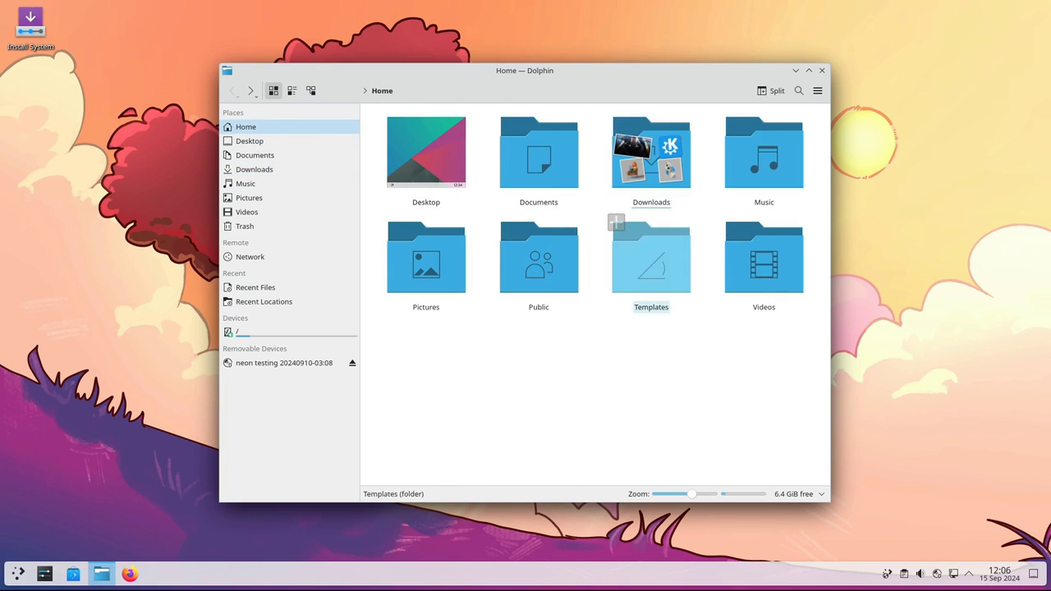
key(ctrl+plus)
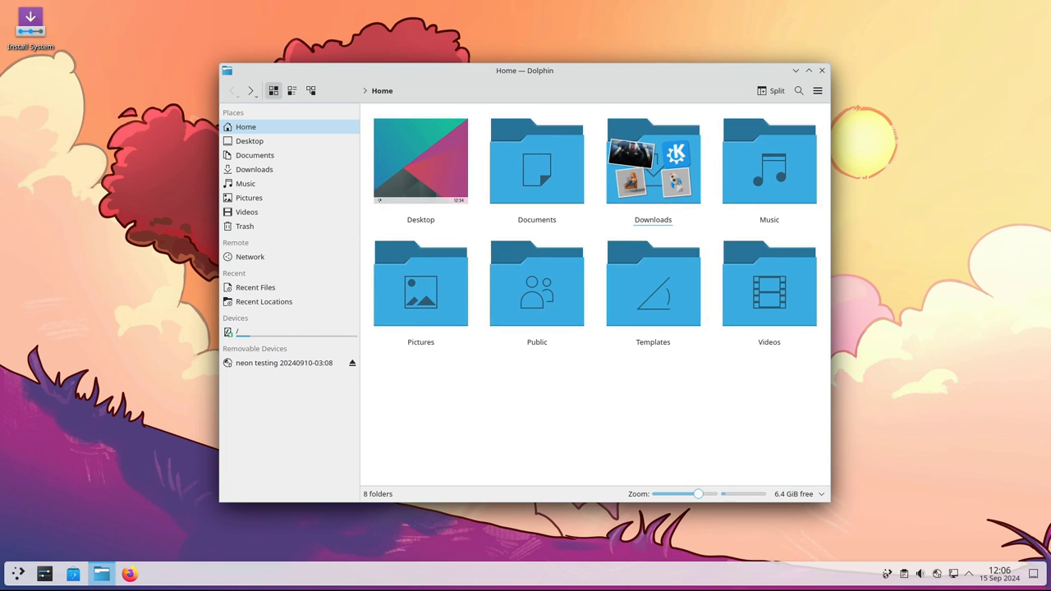
key(ctrl+minus)
key(ctrl+minus)
key(ctrl+minus)
key(ctrl+minus)
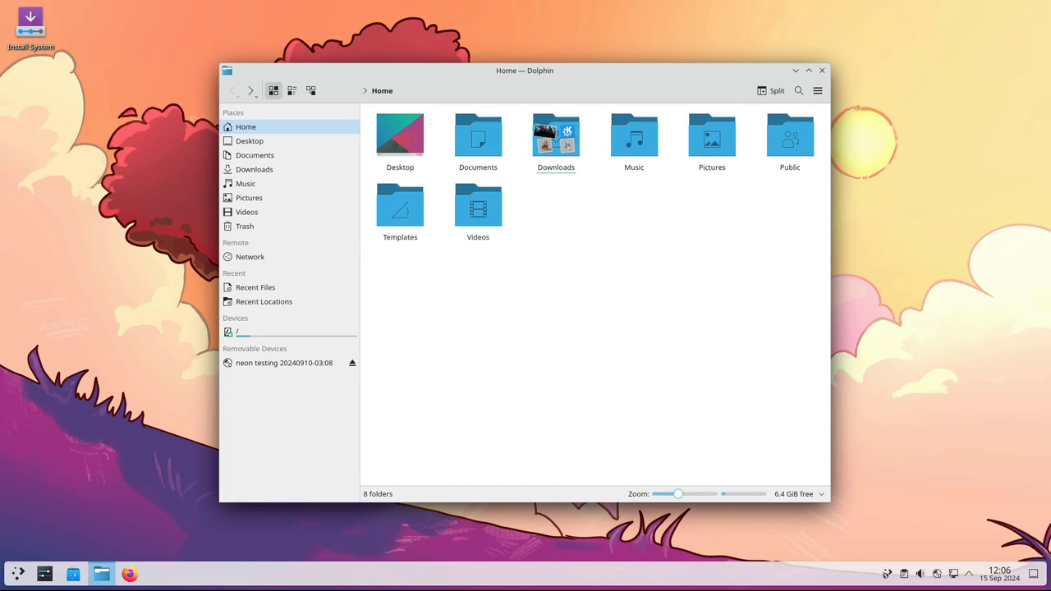
Review the actions available for the Downloads folder, dismiss them, and enlarge the Home folder's icons
right_click(562, 138)
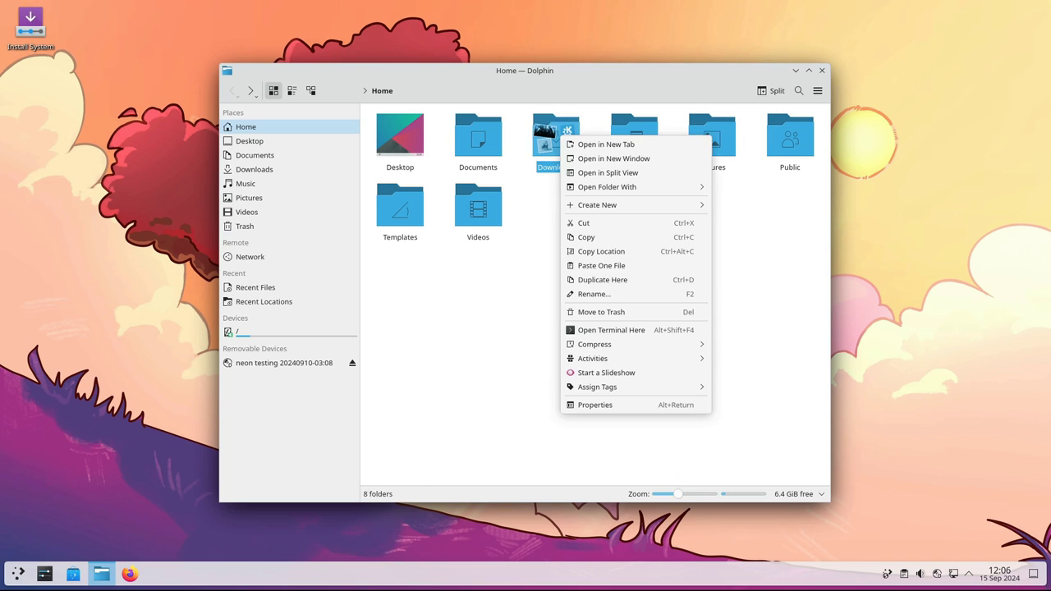
click(607, 172)
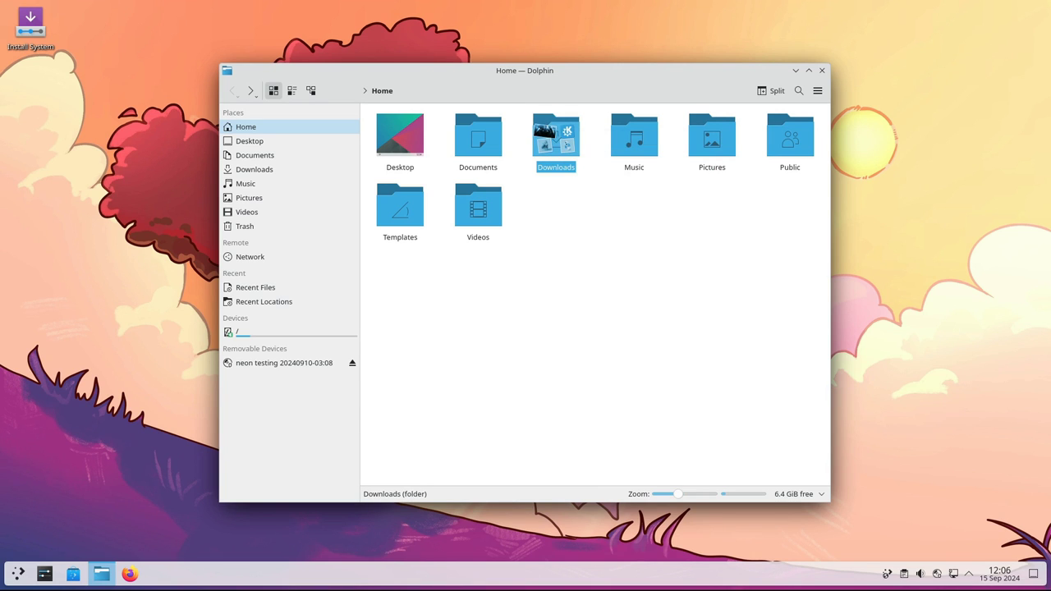
key(Escape)
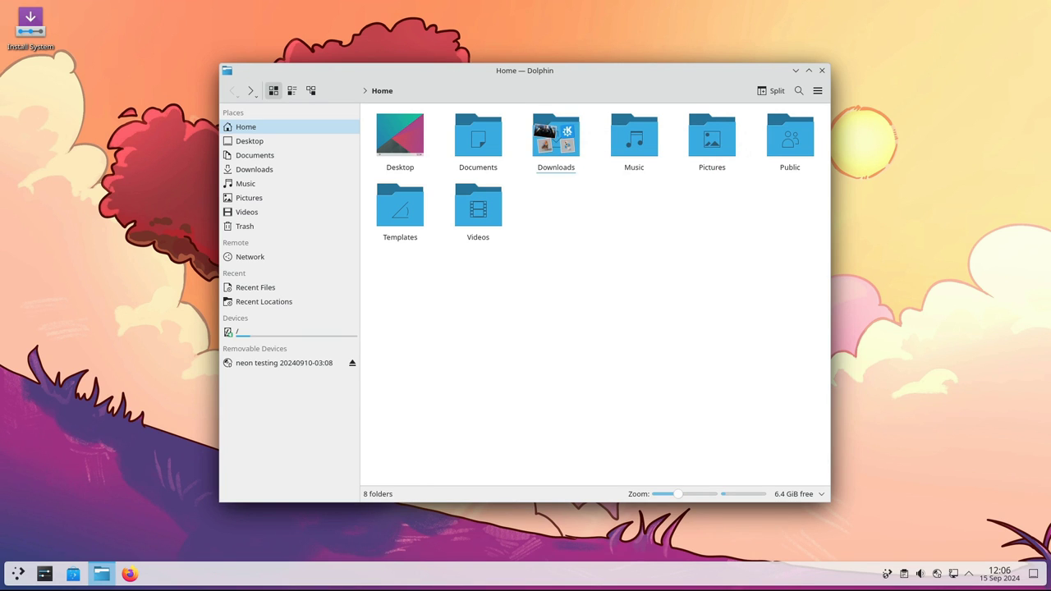
drag(676, 494, 691, 493)
drag(698, 493, 711, 494)
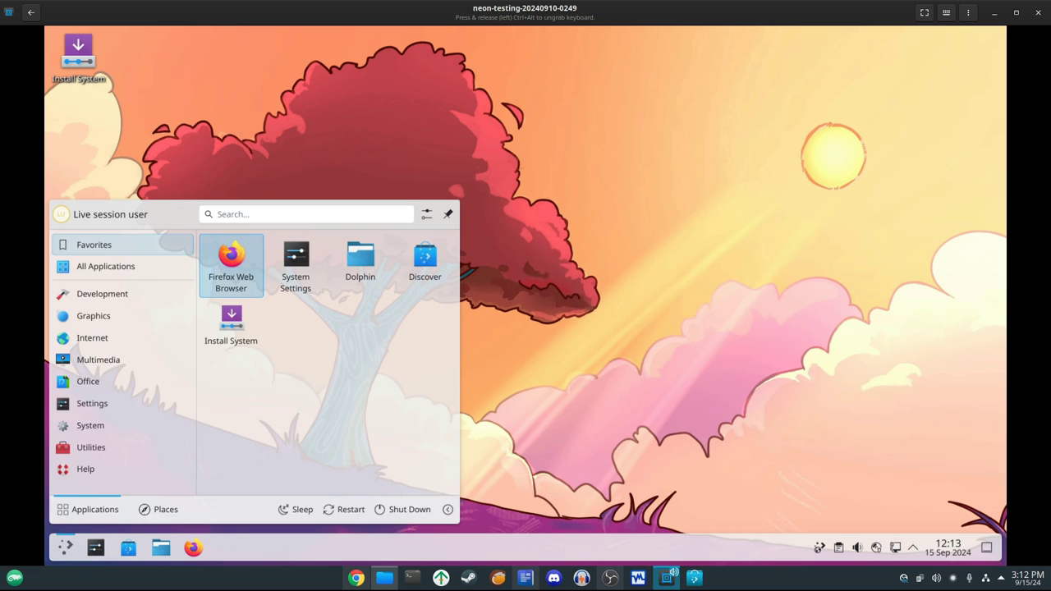
Search the application launcher for "walle", open the KDE Wallet settings from the results, and close them
text(walle)
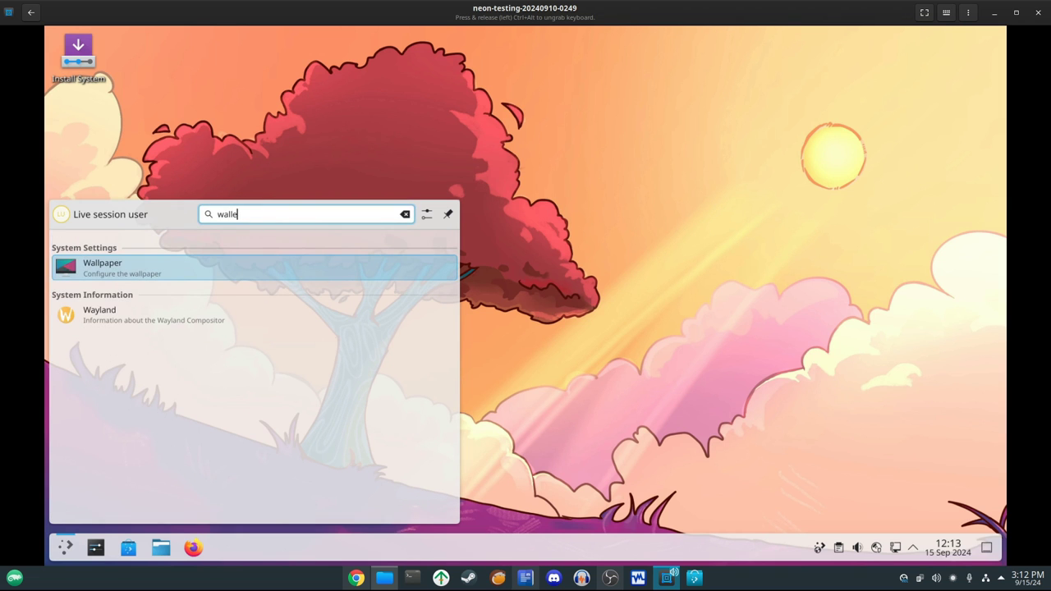
key(Down)
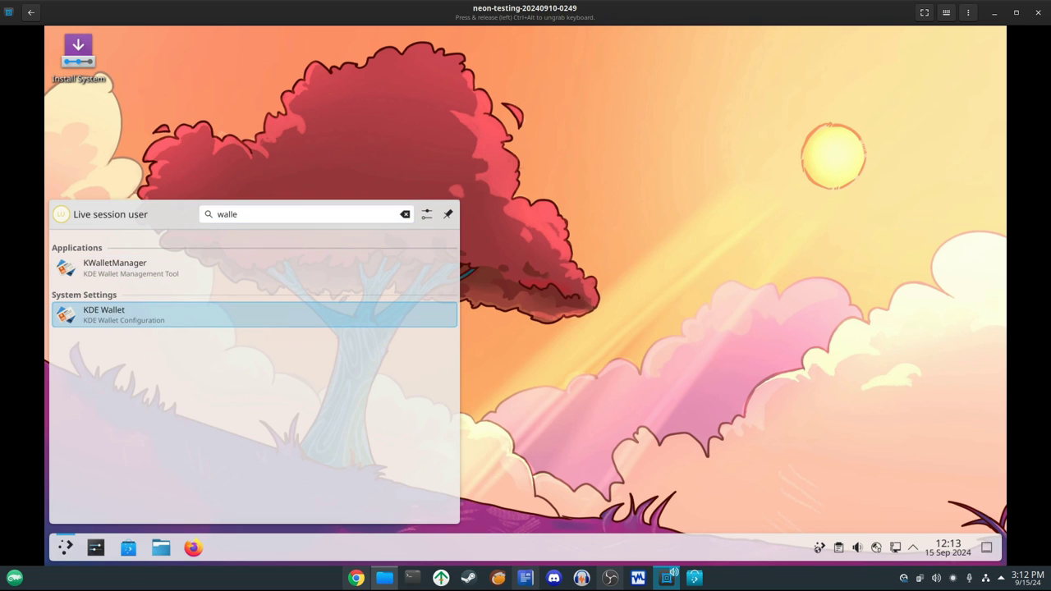
key(Return)
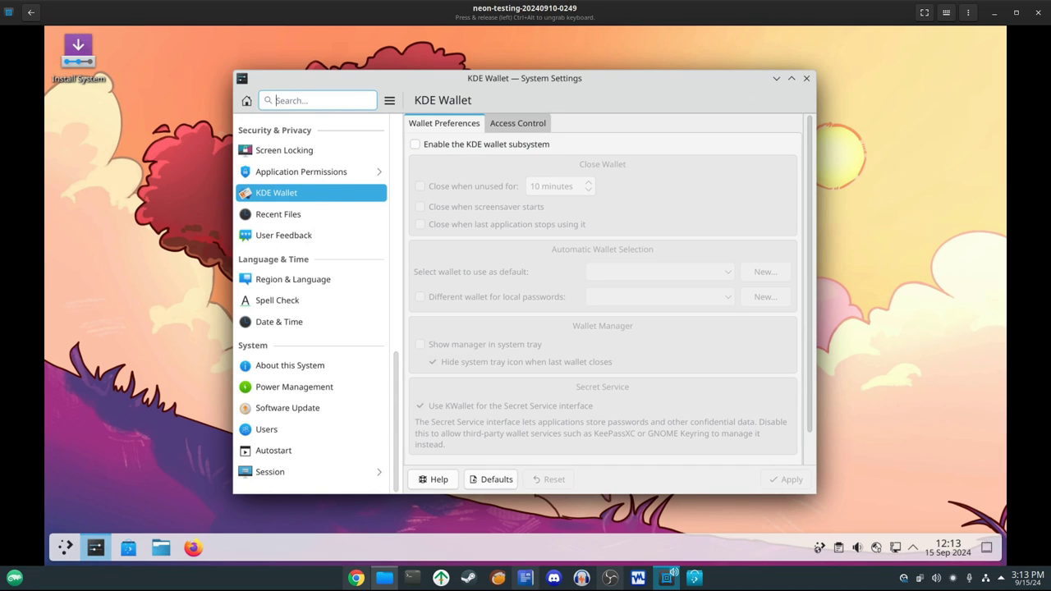
click(806, 78)
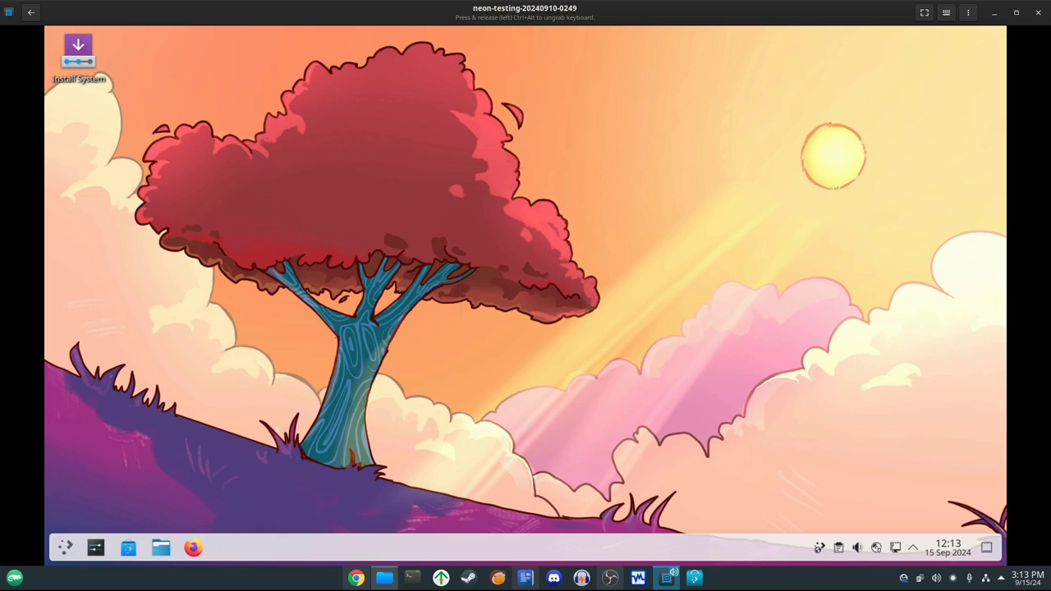
Repeat the launcher search for "walle" and browse between the KWalletManager and KDE Wallet results
key(super)
text(walle)
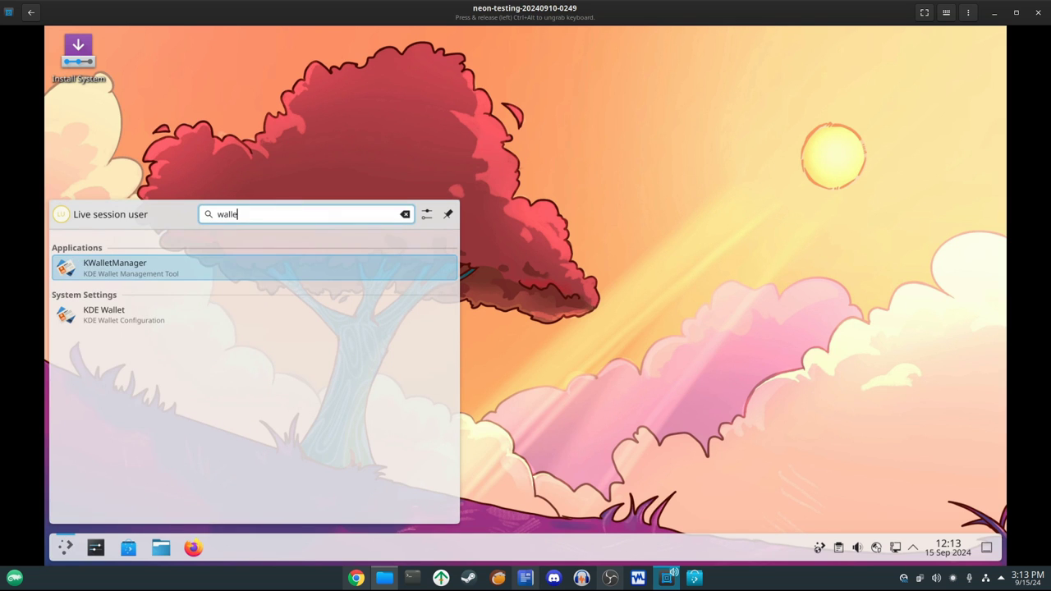
click(255, 315)
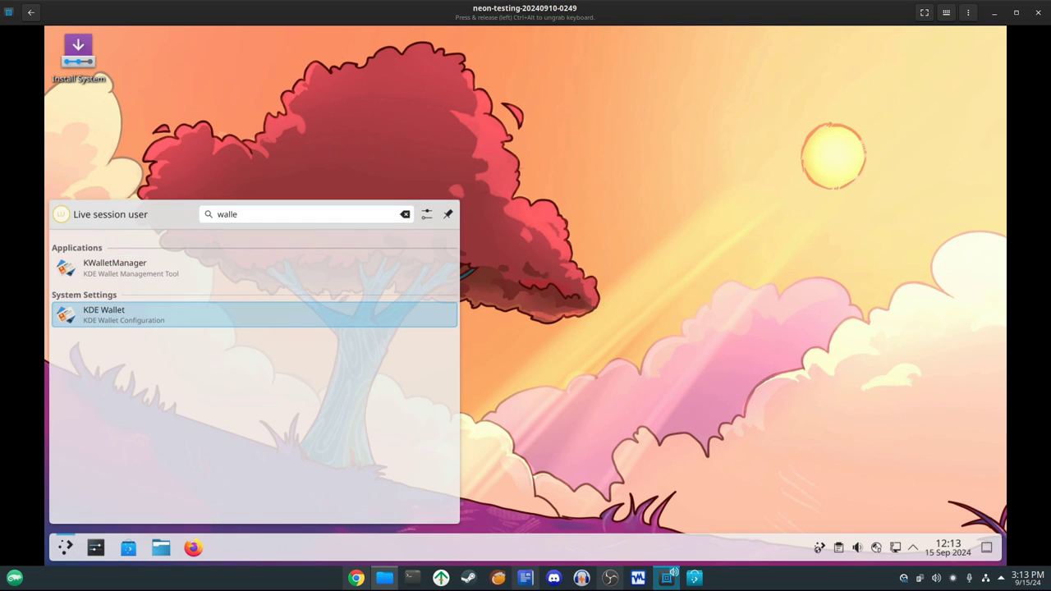
key(Up)
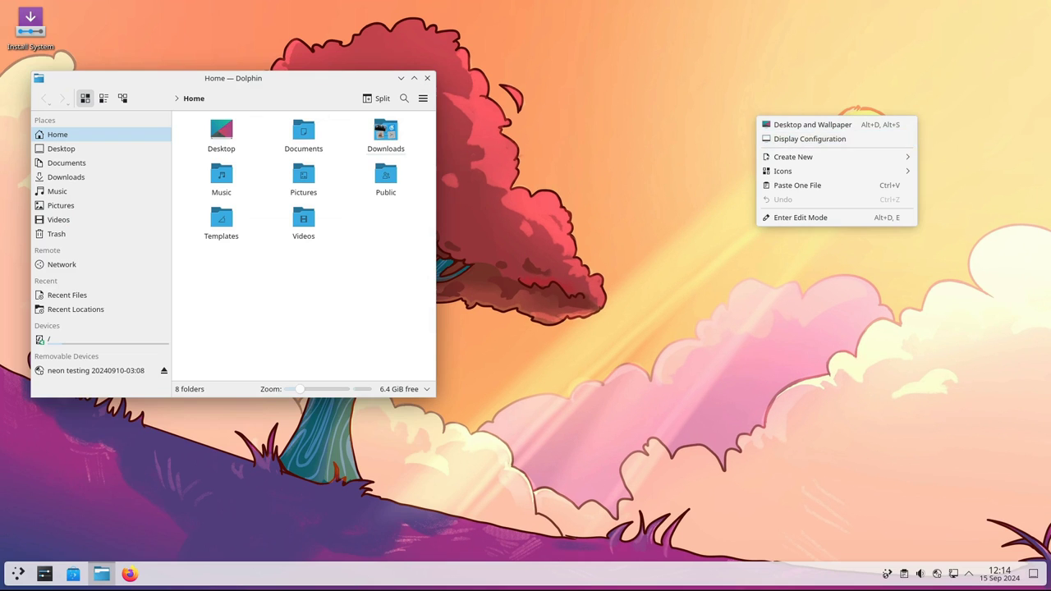
Set the display scale to 125% in Display Configuration and apply the change
key(Escape)
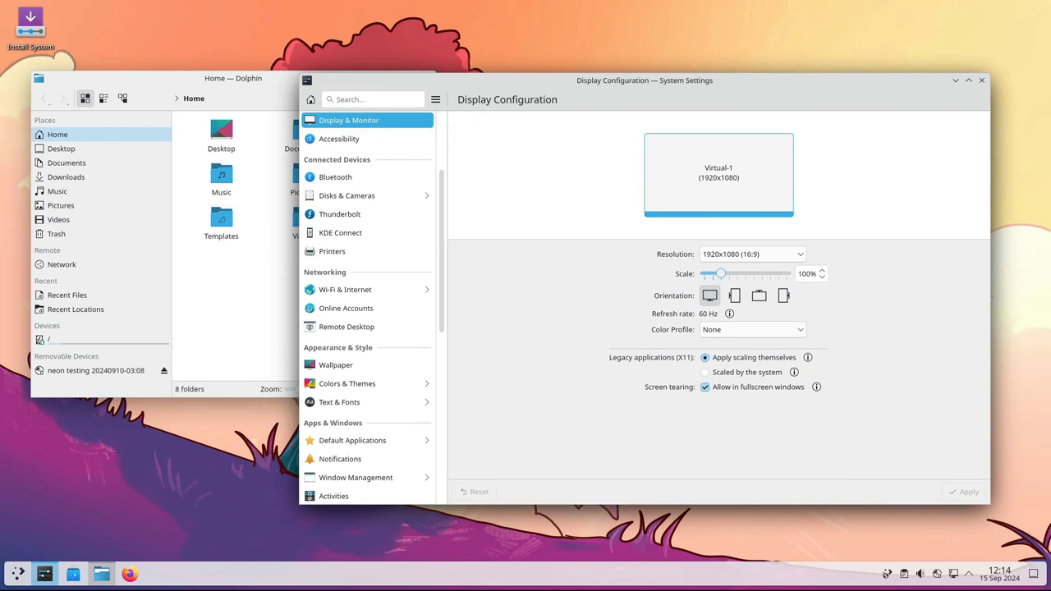
key(Right)
key(Right)
key(Right)
key(Right)
key(Right)
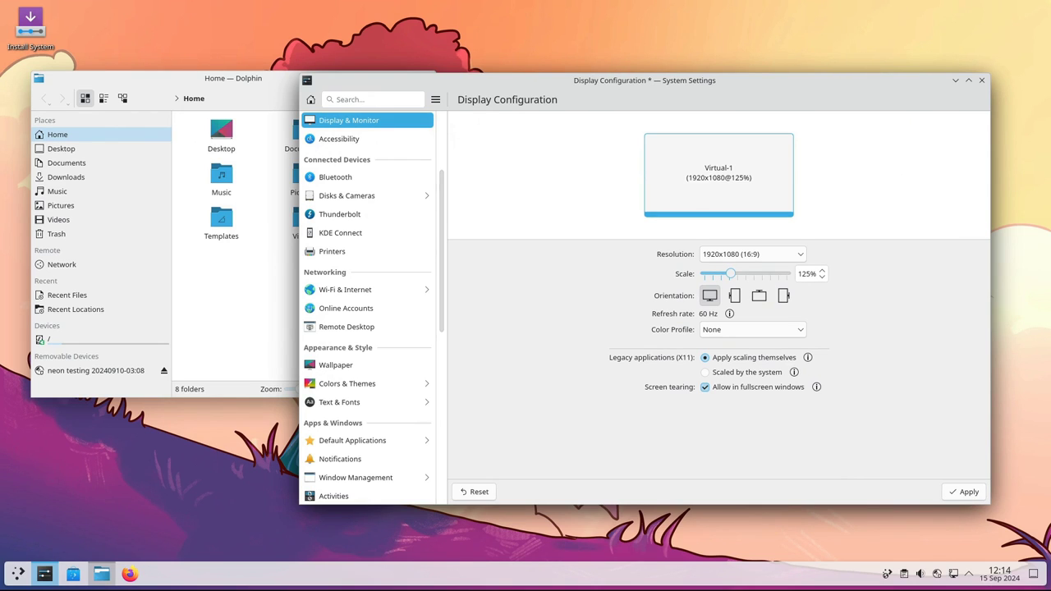
key(Return)
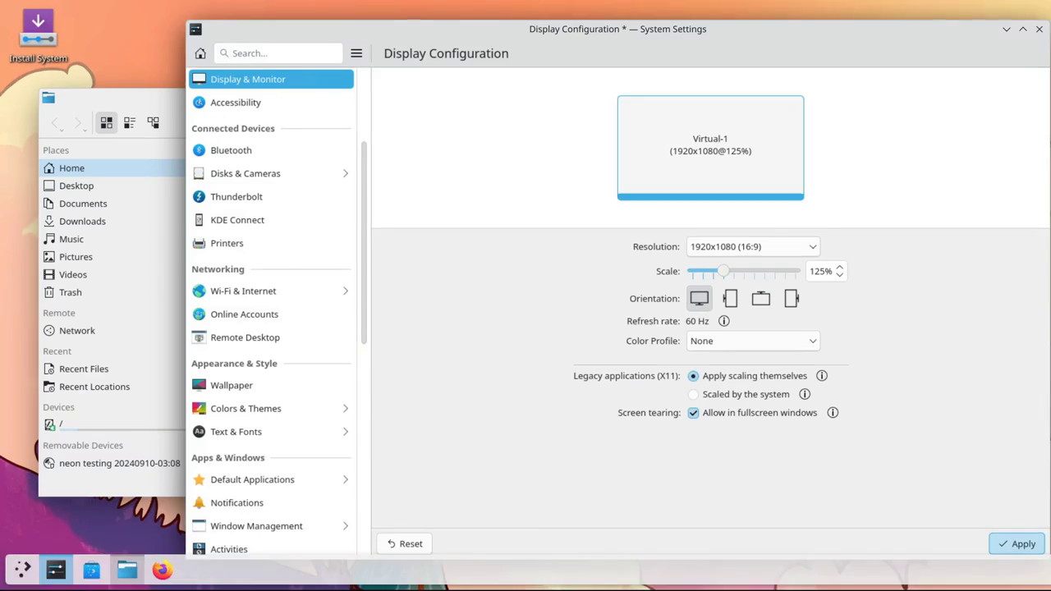
key(Return)
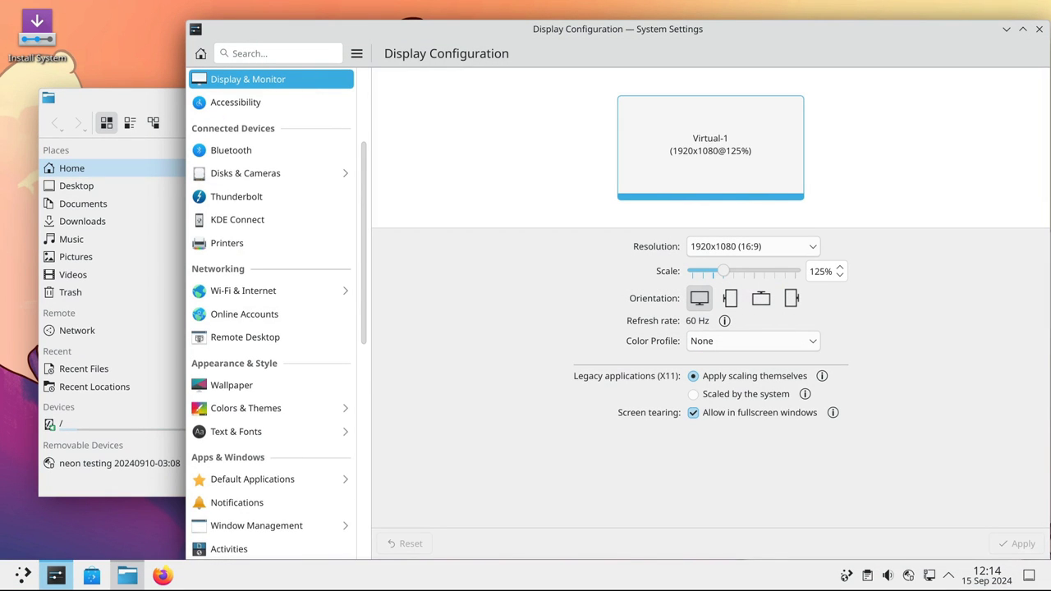
Put System Settings out of view, bring it back, and switch between it and Dolphin to compare both windows at the new scale
key(ctrl+q)
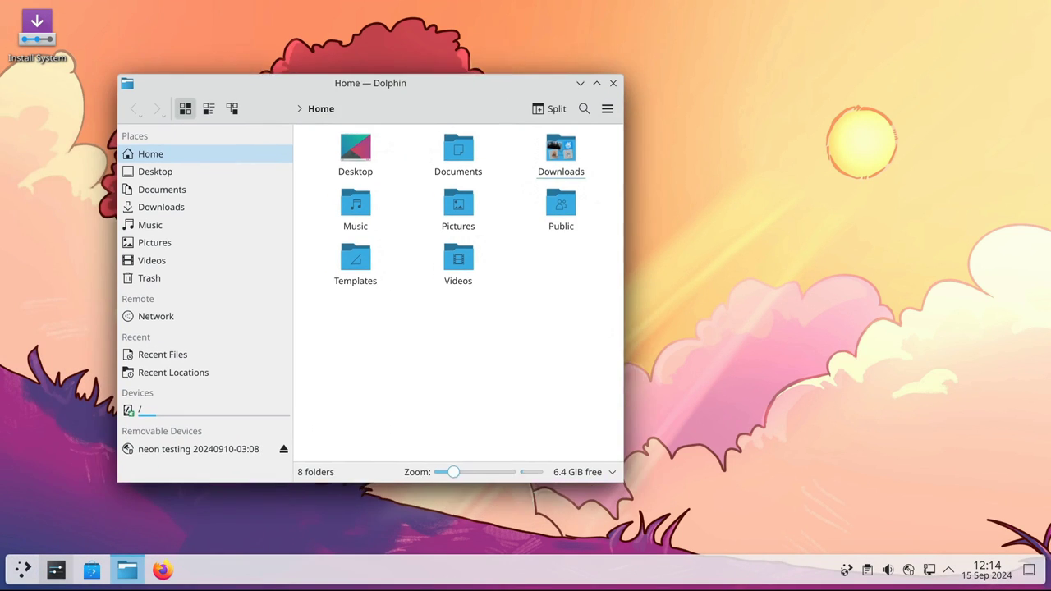
click(56, 569)
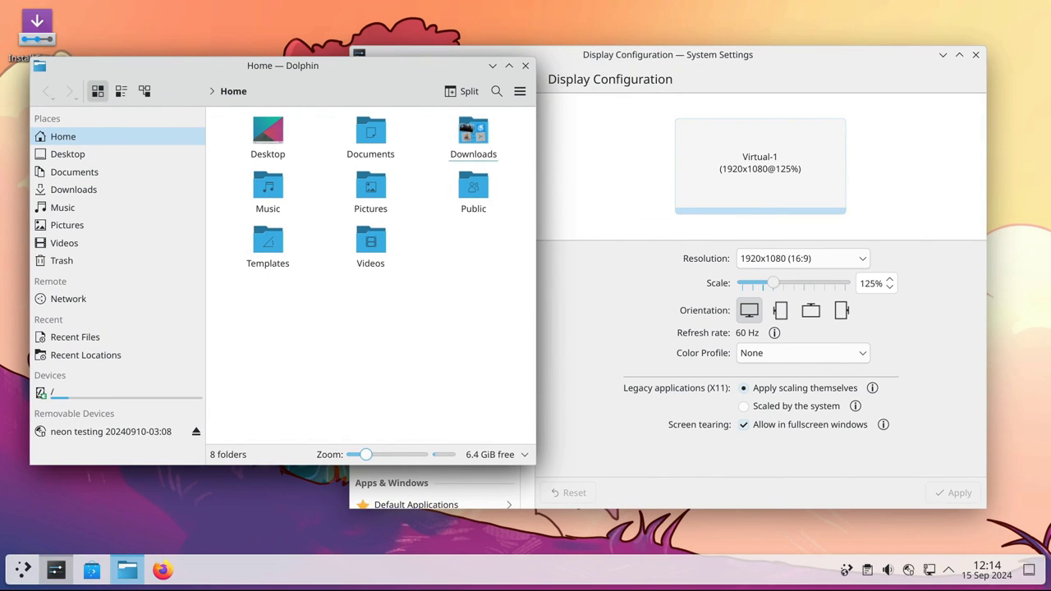
key(alt+Tab)
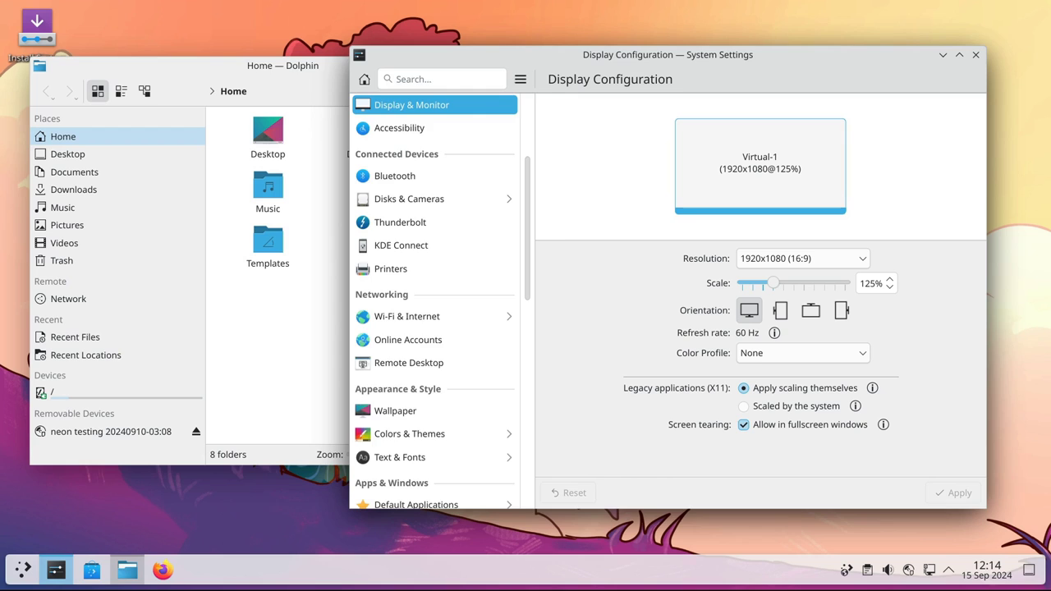
key(alt+Tab)
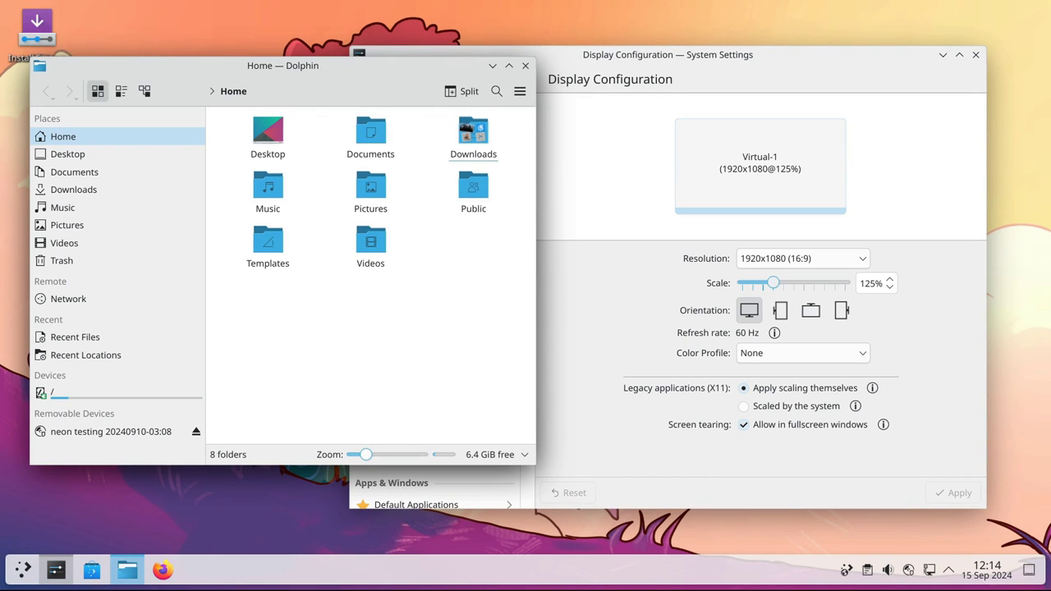
key(alt+Tab)
key(Right)
key(Right)
key(Right)
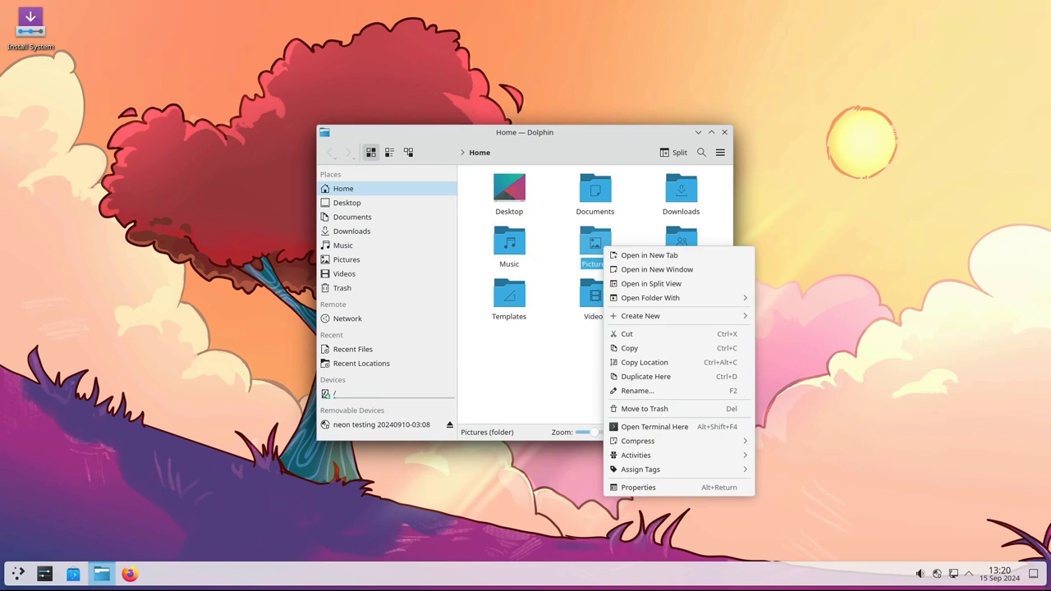
Browse the context actions for the Pictures folder in Dolphin, including Create New, Duplicate Here and Open Terminal Here, without running any
mouse_move(657, 315)
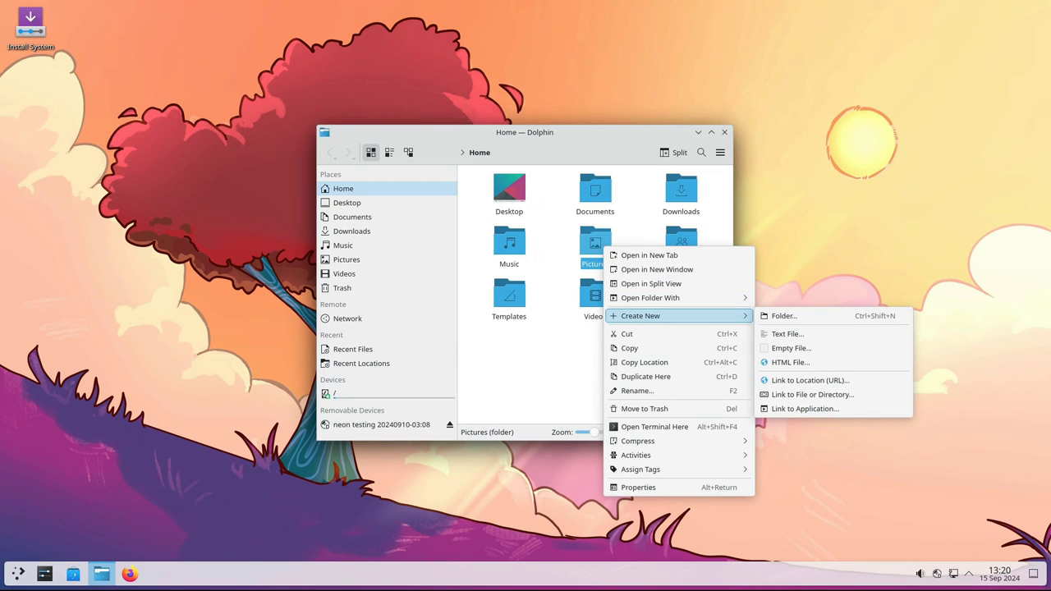
key(Down)
key(Down)
key(Down)
key(Down)
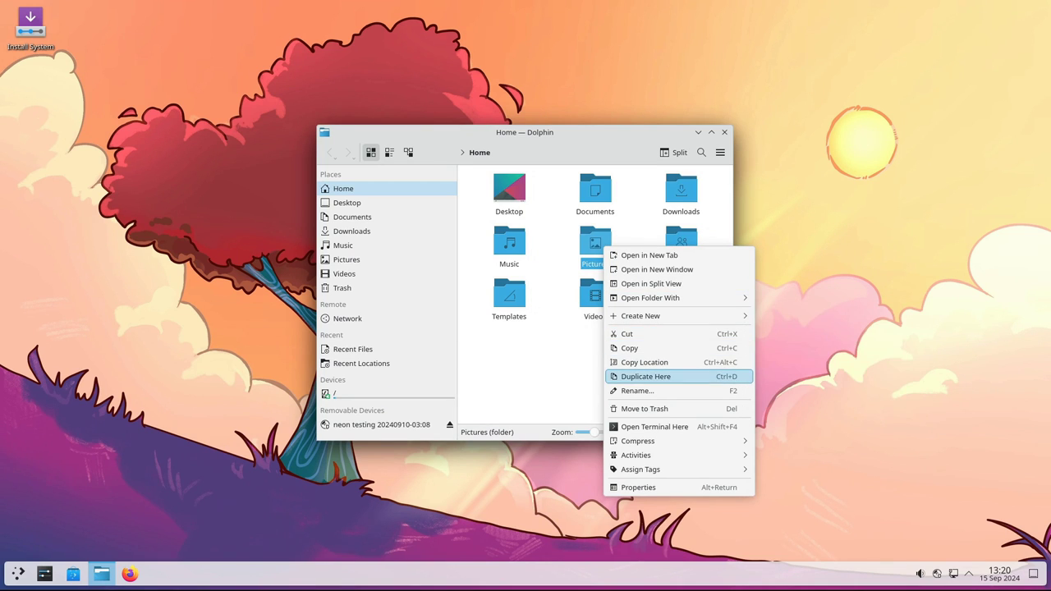
key(Down)
key(Down)
key(Down)
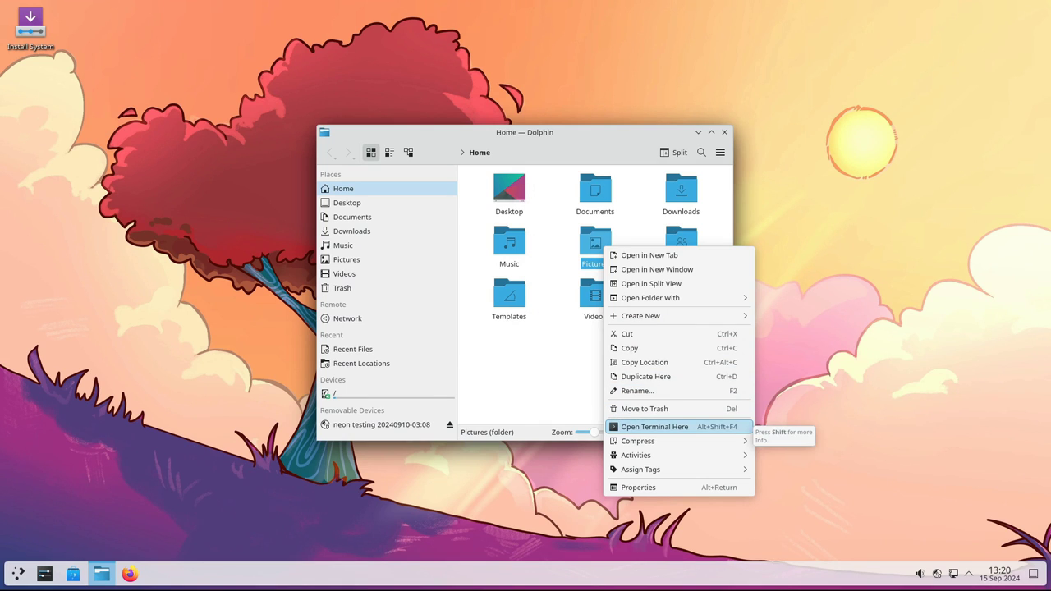
key(Down)
key(Up)
key(Up)
key(Up)
key(Escape)
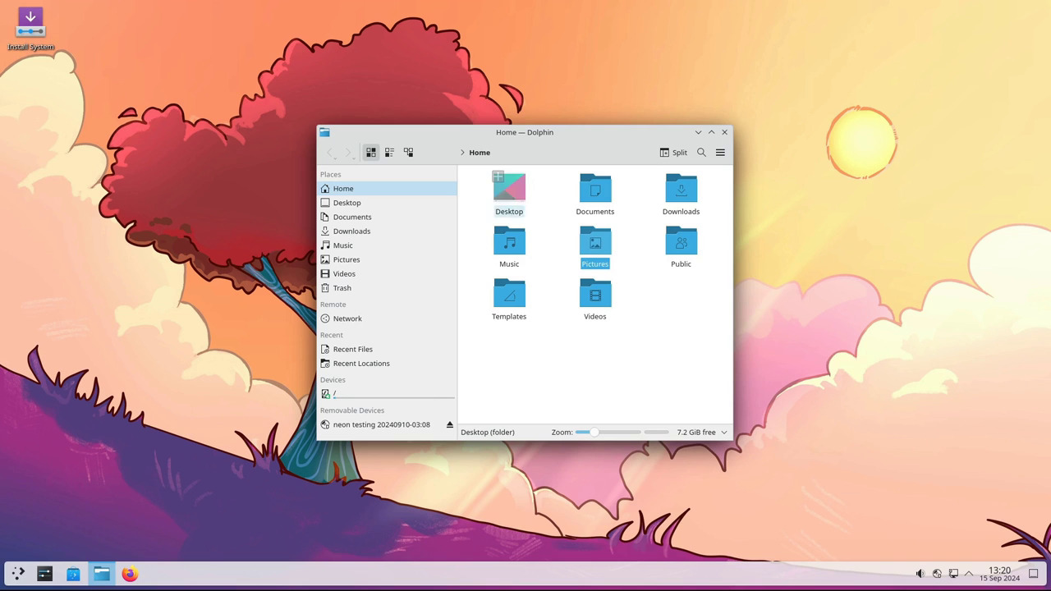
key(Menu)
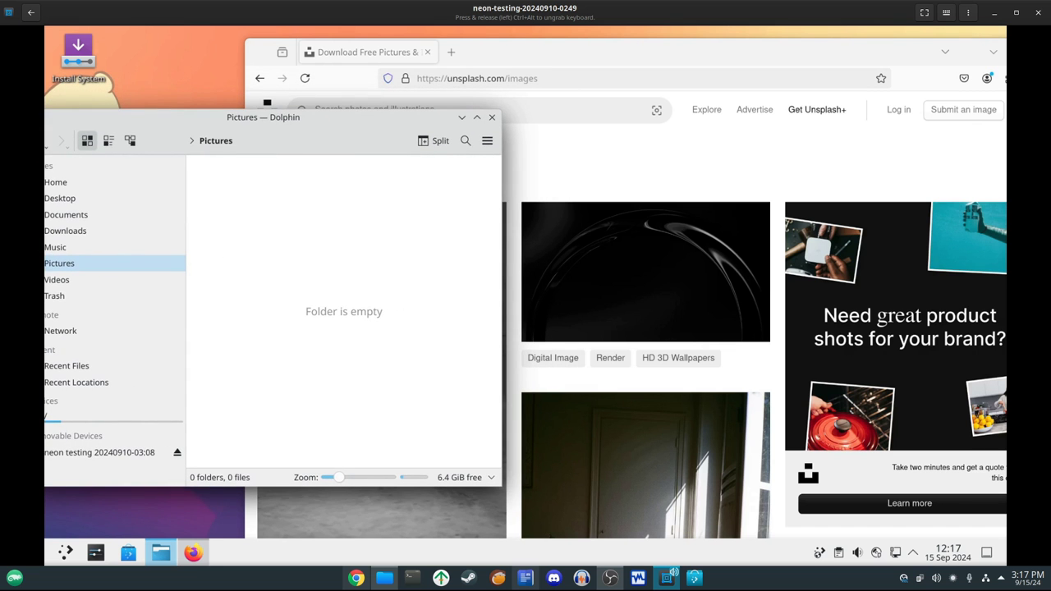
Download the black abstract image from the Unsplash page in Firefox into Dolphin's Pictures folder
click(742, 294)
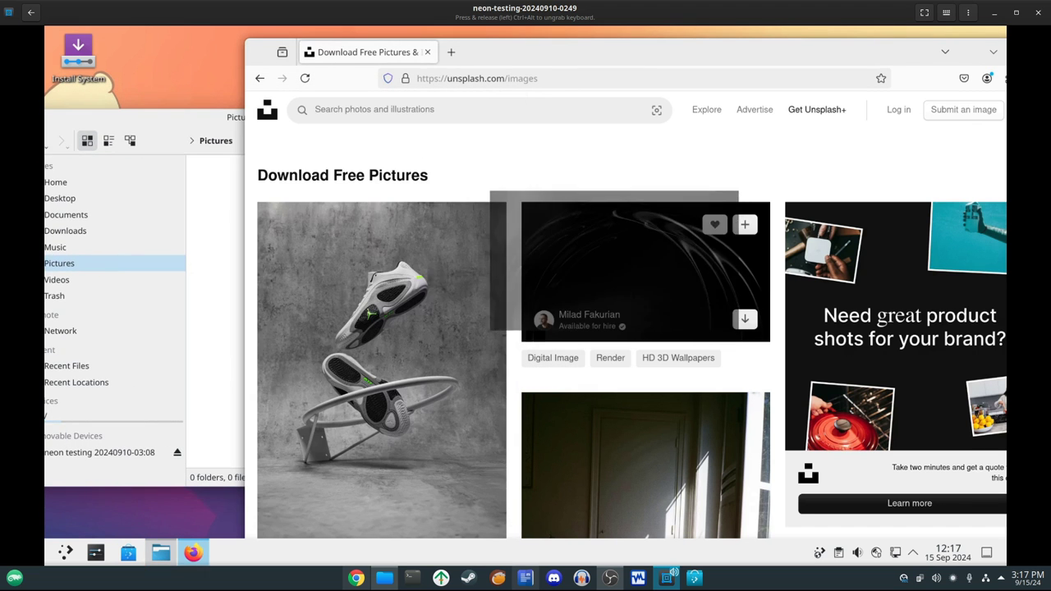
drag(490, 261, 221, 257)
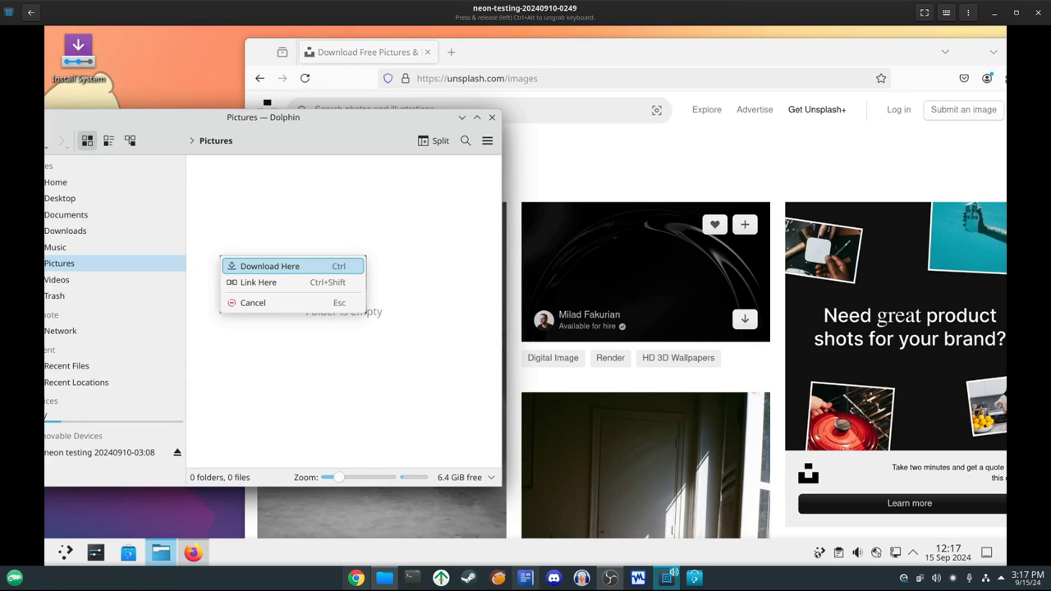
click(247, 266)
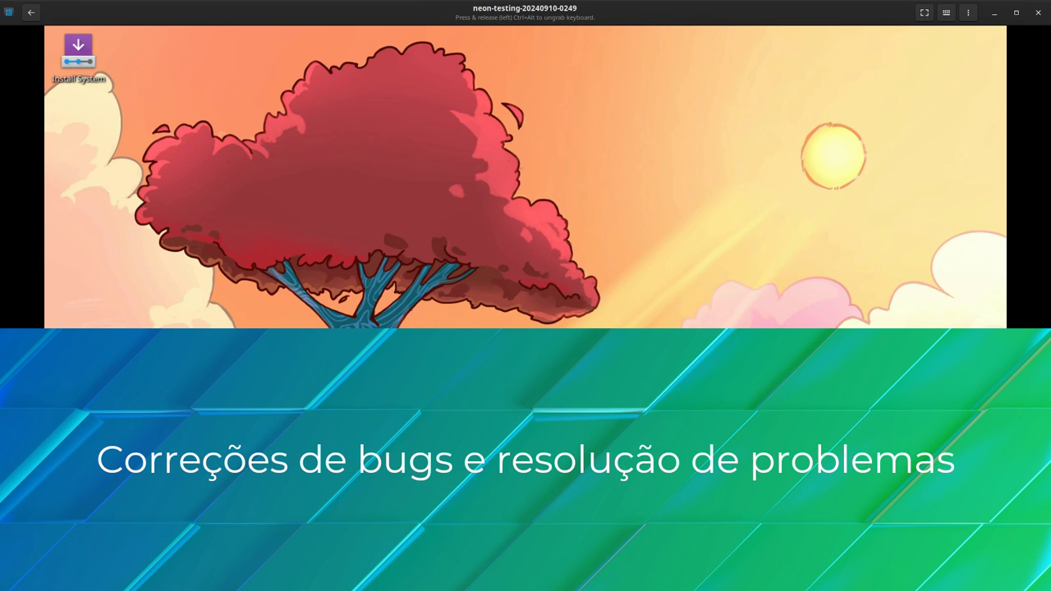
Search the application launcher for "fonts" and open the Fonts settings
key(super)
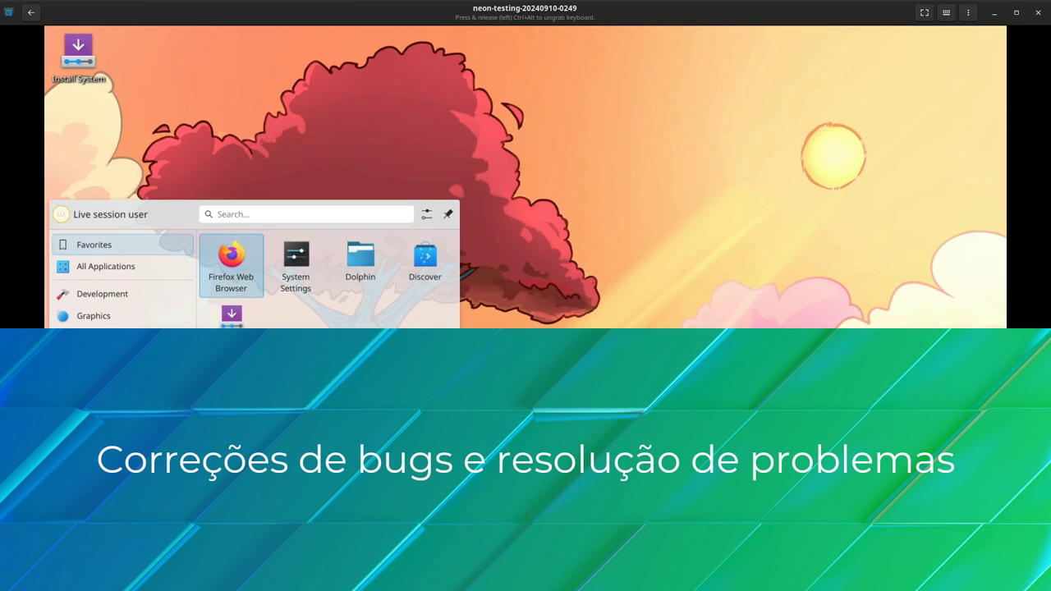
text(fonts)
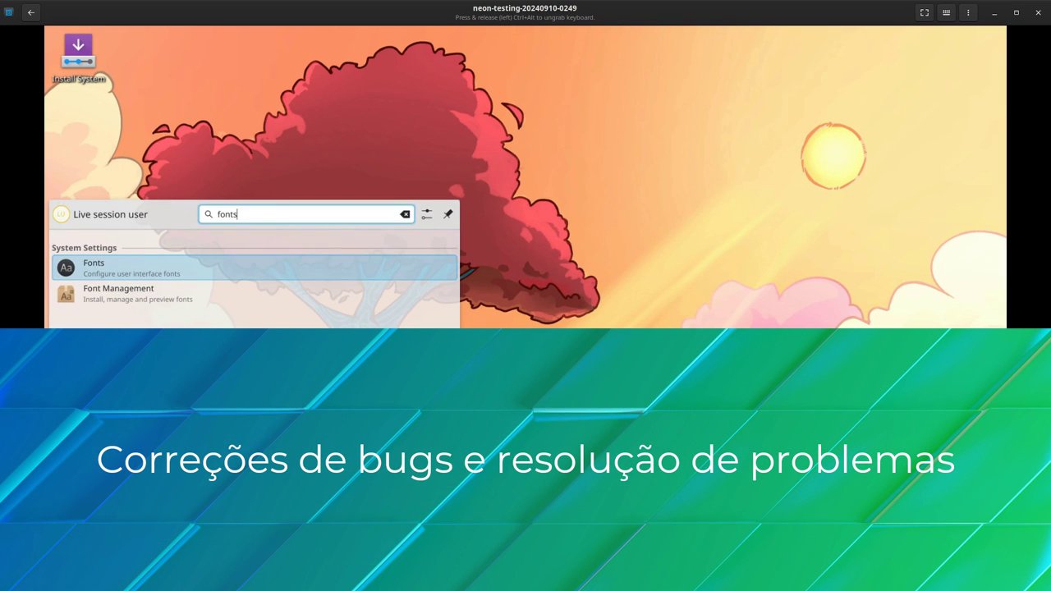
key(Return)
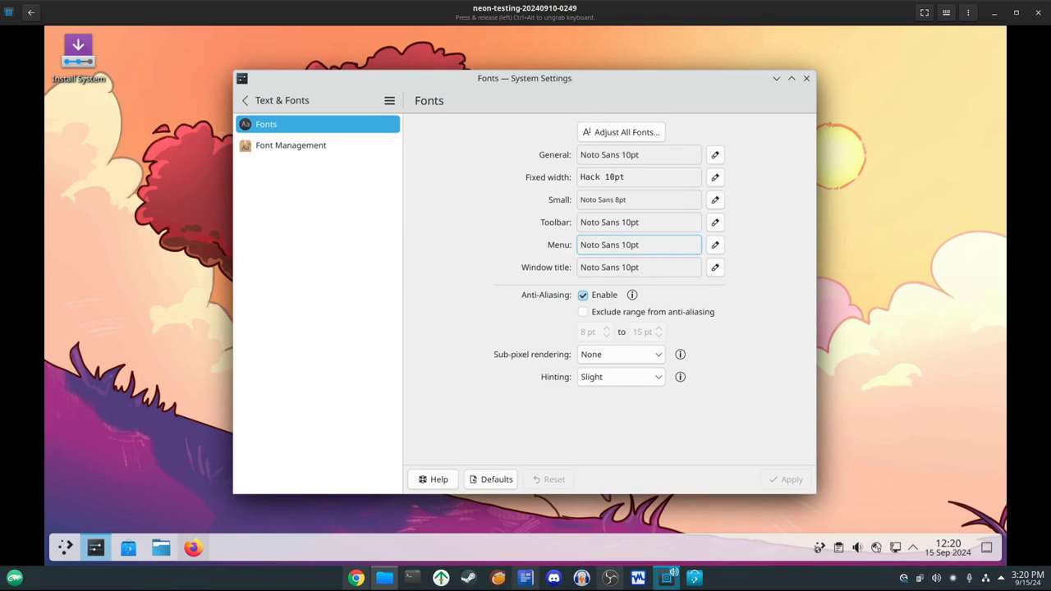
Examine the installed fonts in Font Management across the All Fonts, Personal Fonts and System Fonts groups
click(291, 145)
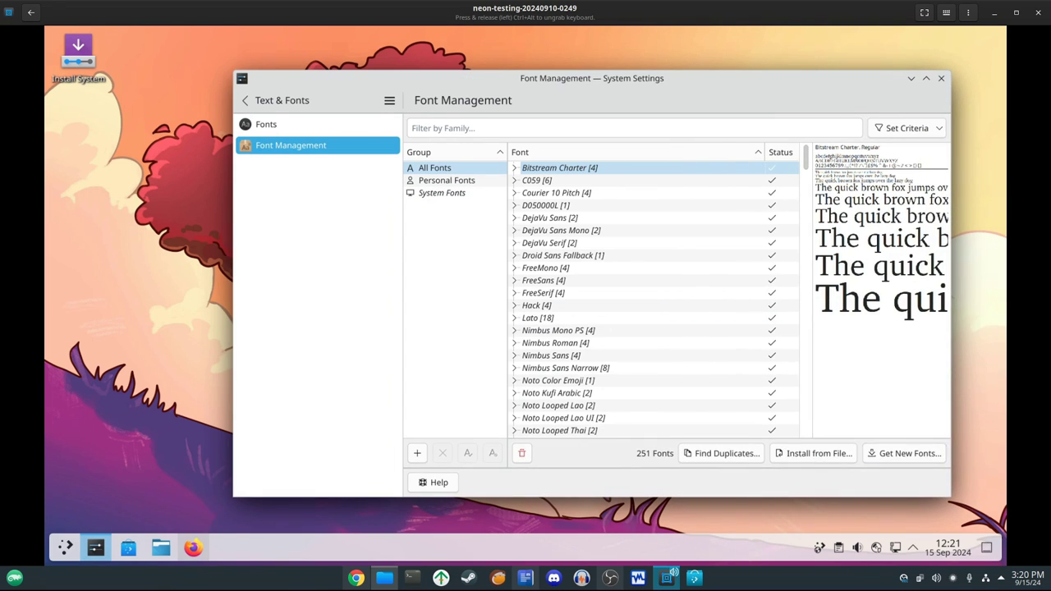
scroll(653, 299, down, 8)
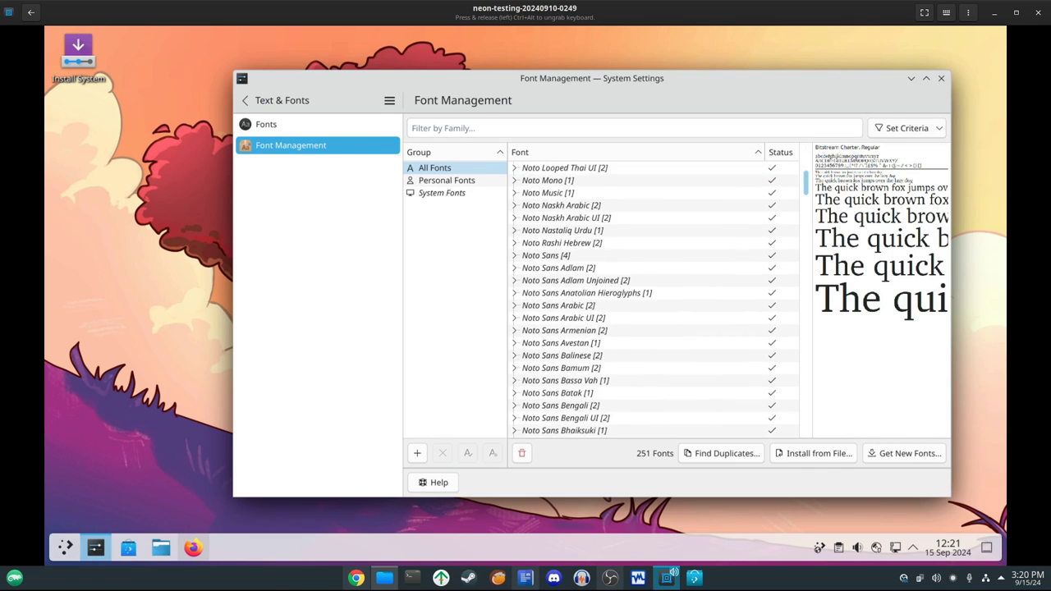
scroll(653, 299, down, 7)
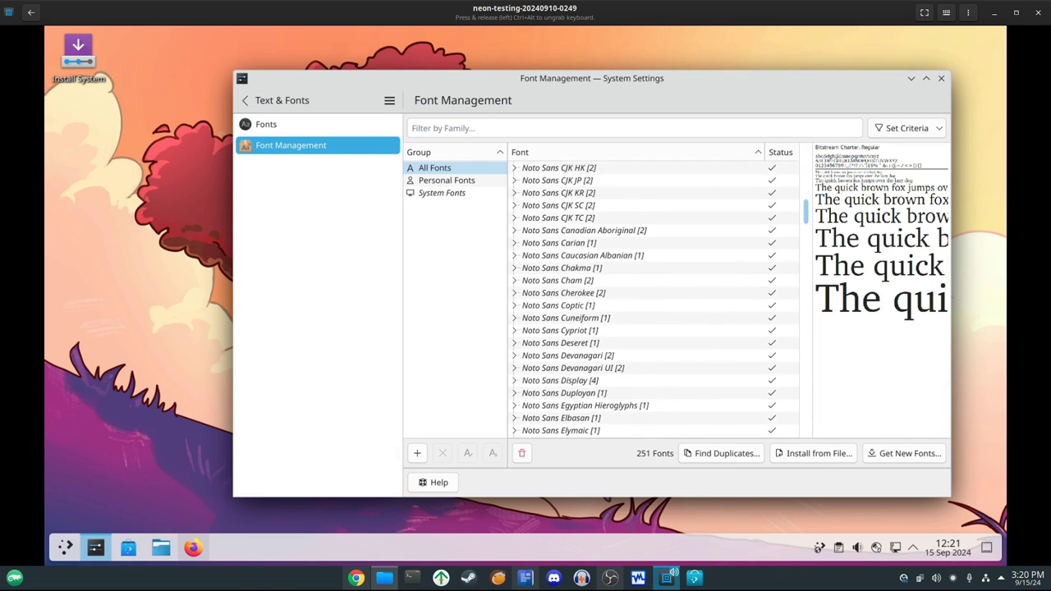
scroll(653, 300, down, 10)
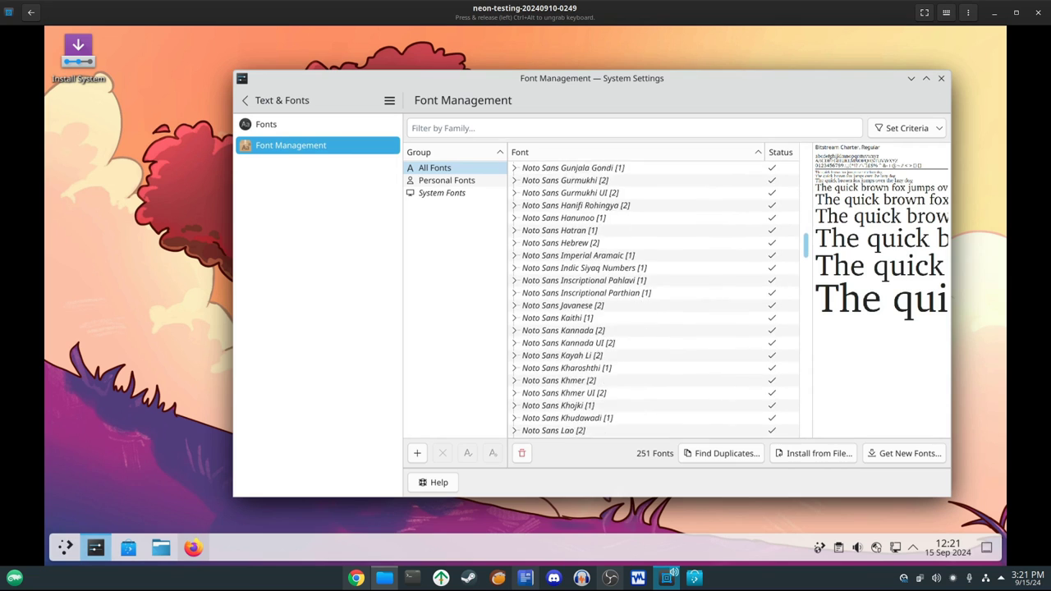
scroll(653, 246, down, 1)
click(447, 180)
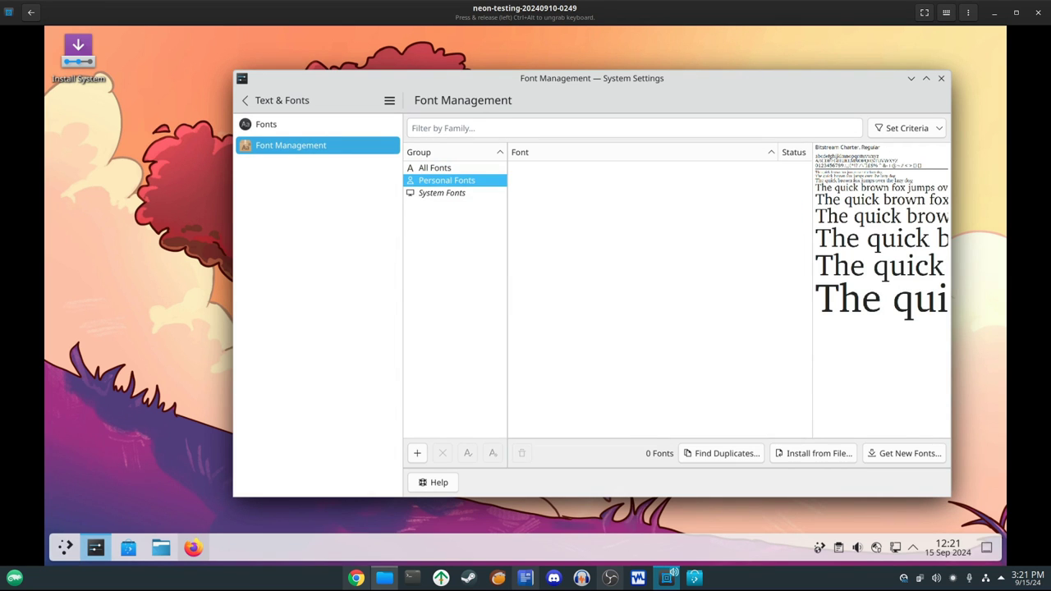
click(442, 193)
scroll(641, 243, down, 3)
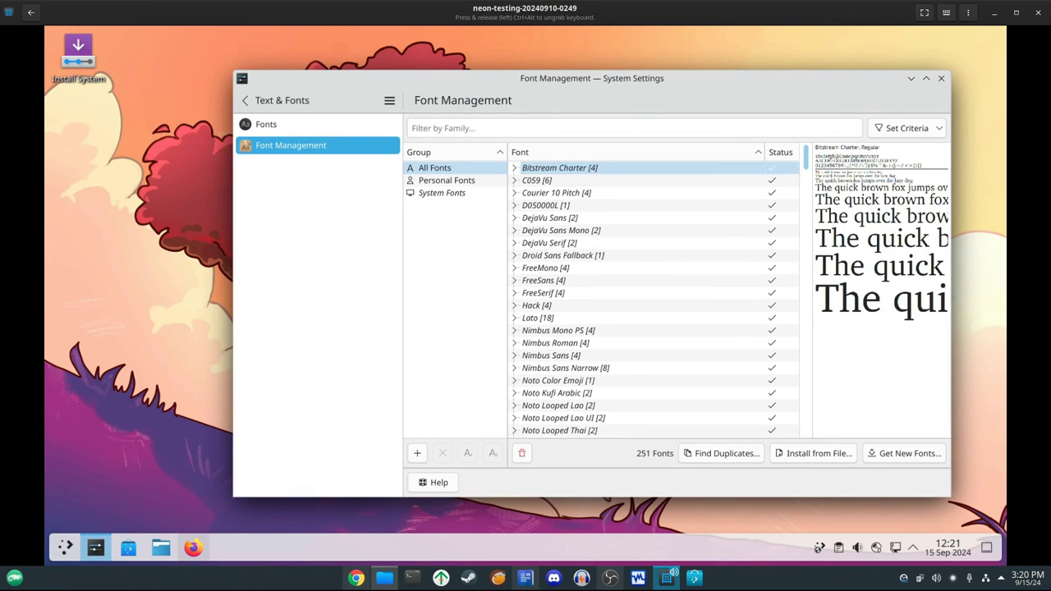
scroll(652, 299, down, 10)
scroll(652, 299, down, 7)
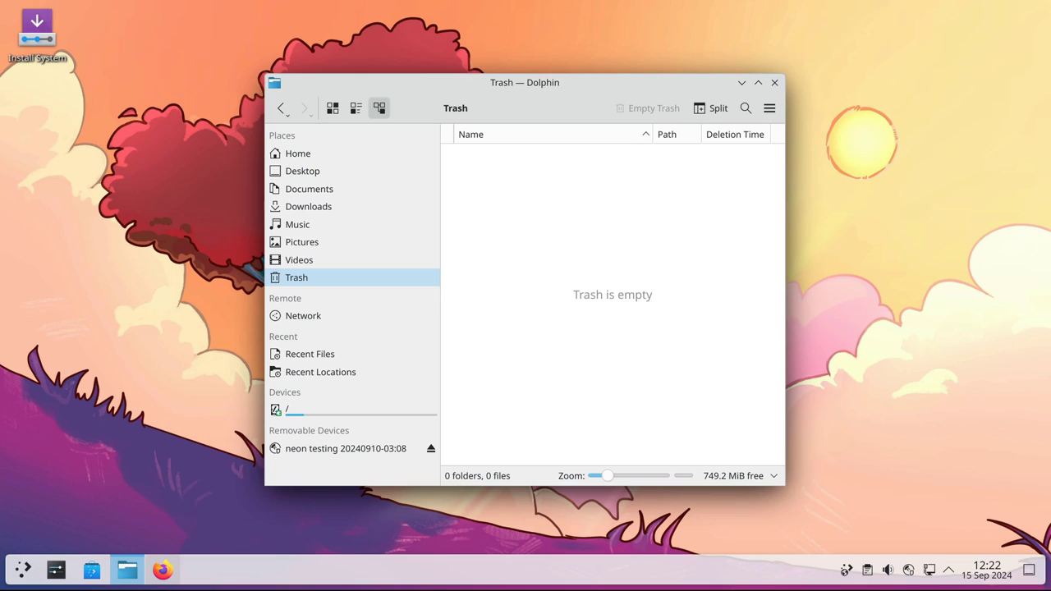
Move test.txt from the Documents folder to the Trash in Dolphin
click(308, 206)
click(309, 189)
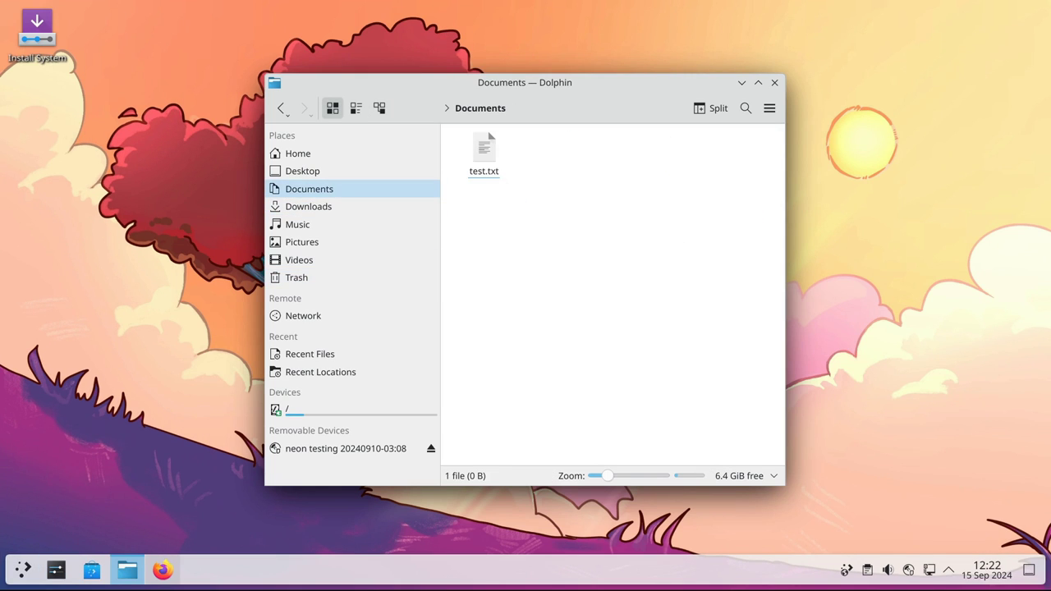
right_click(485, 167)
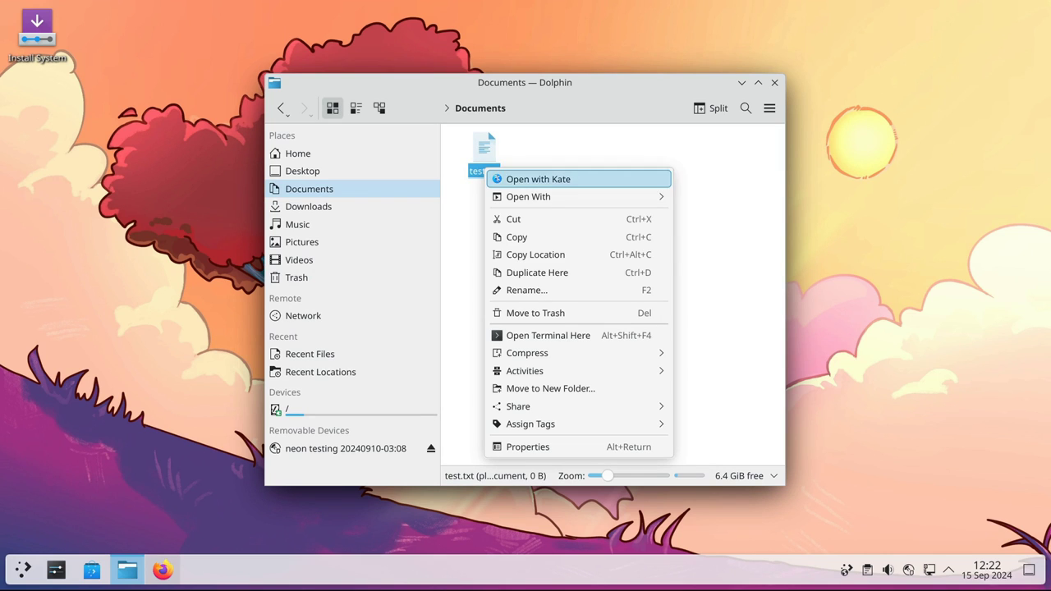
key(Down)
key(Down)
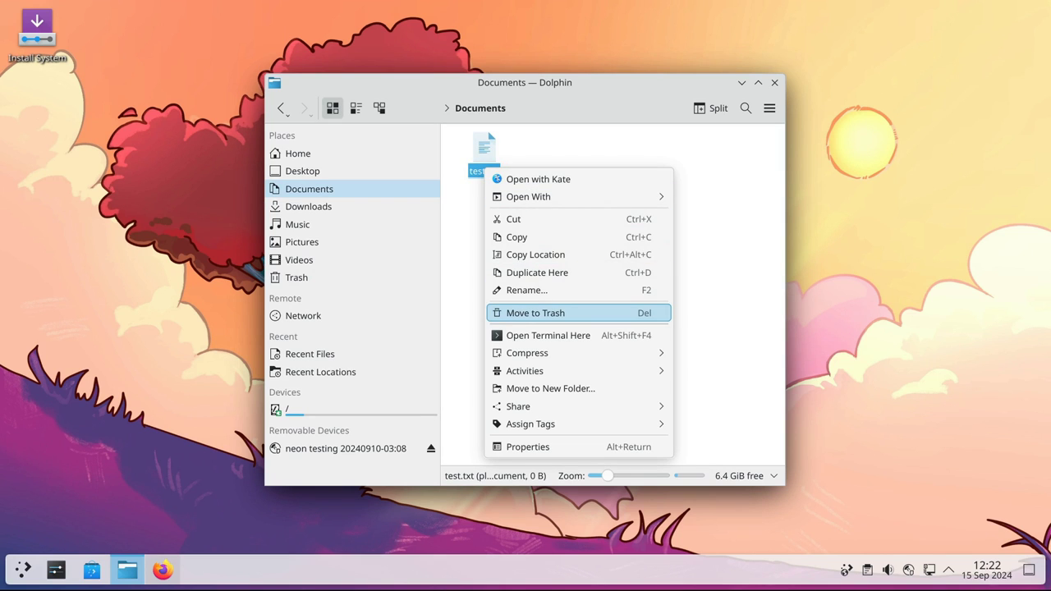
key(Return)
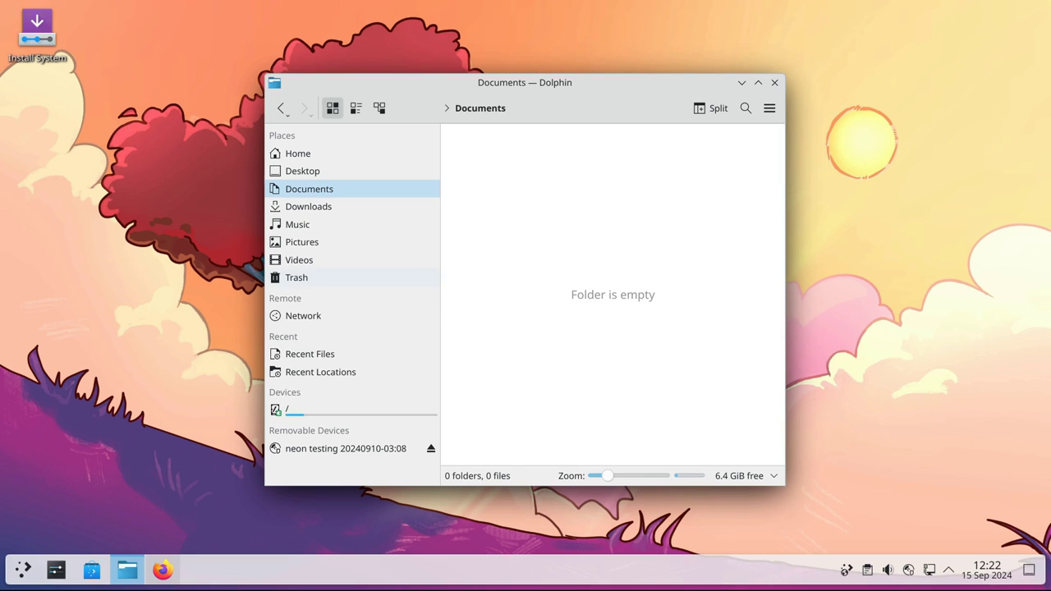
Restore test.txt from the Trash and go back to the Documents folder
click(297, 277)
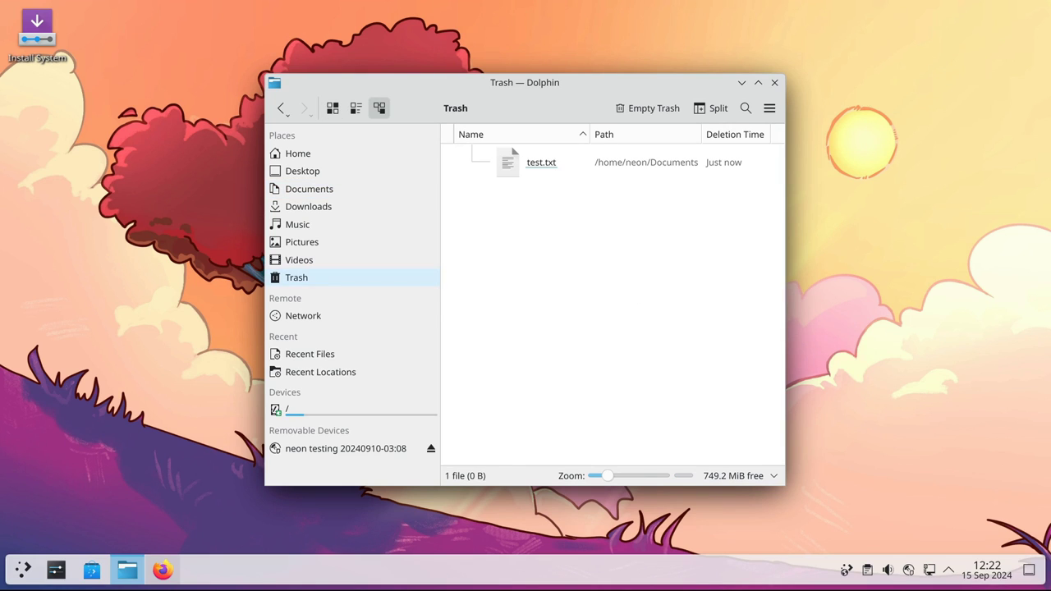
key(Tab)
key(Down)
key(Menu)
key(Down)
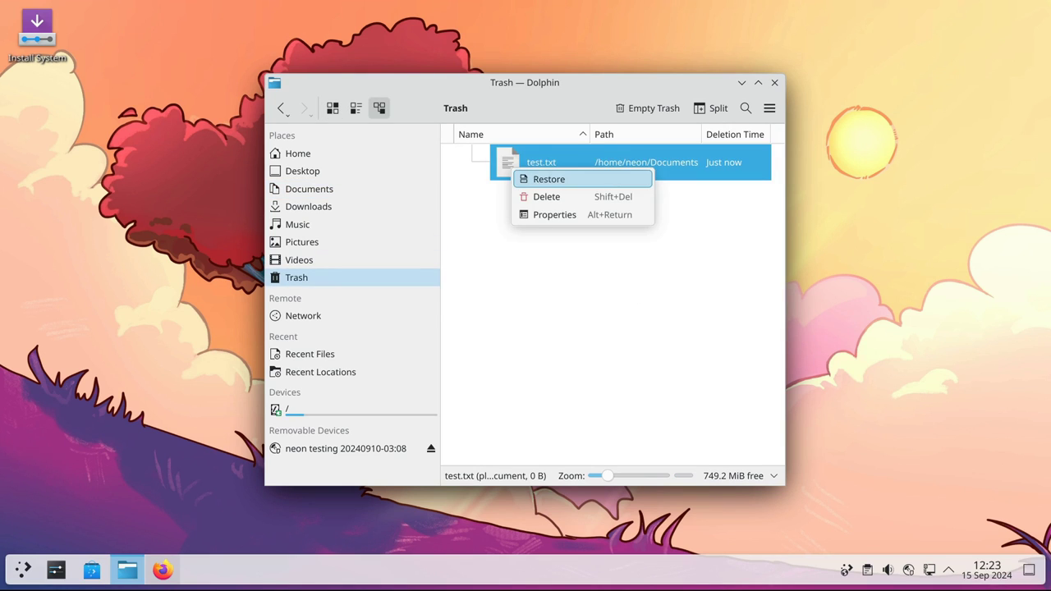
key(Return)
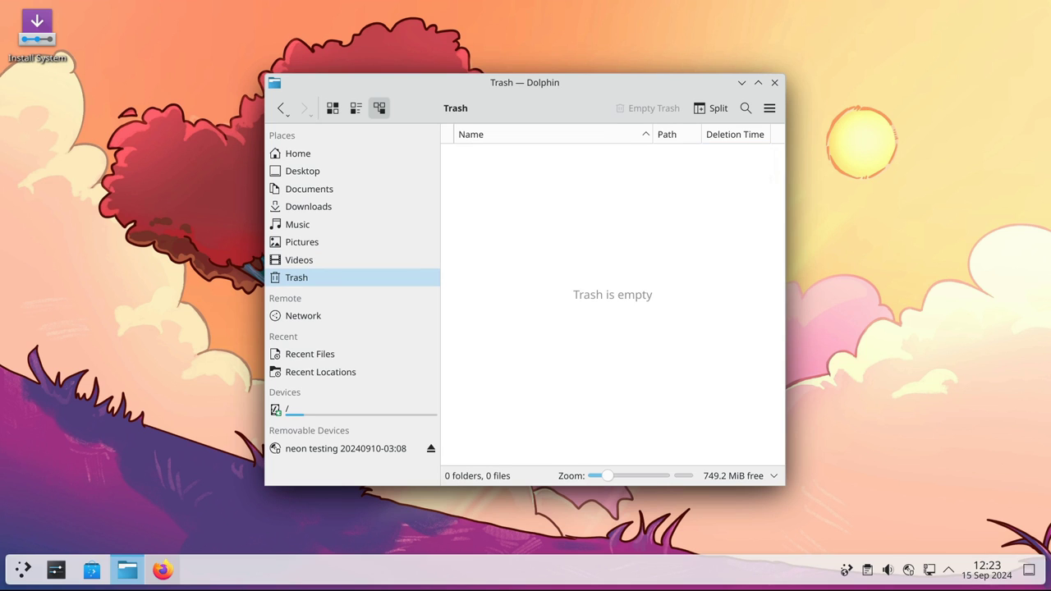
click(308, 189)
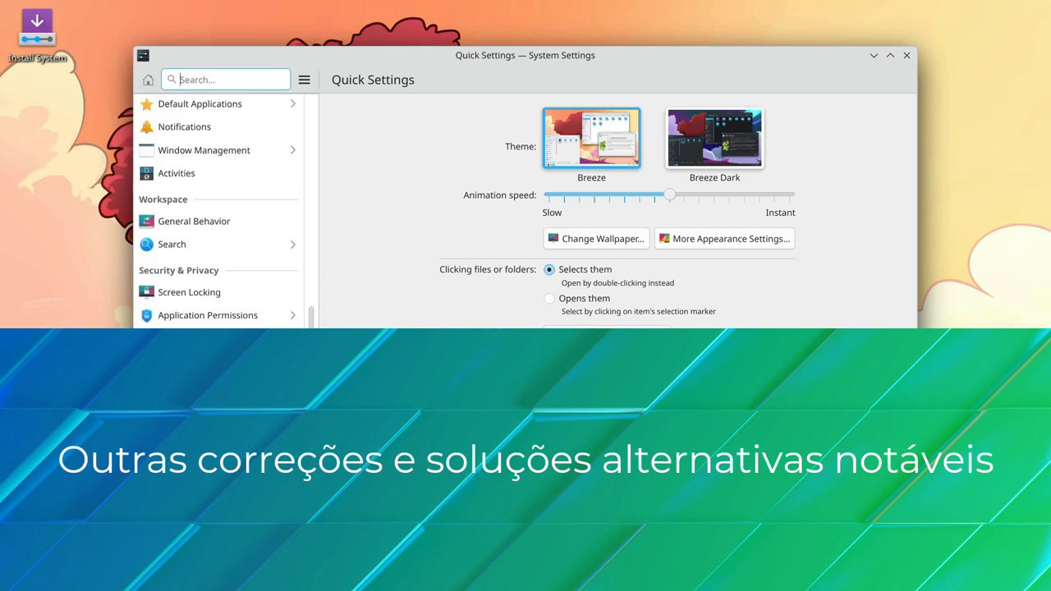
Open more system information from the About this System page and search System Settings for "touch"
scroll(218, 213, down, 5)
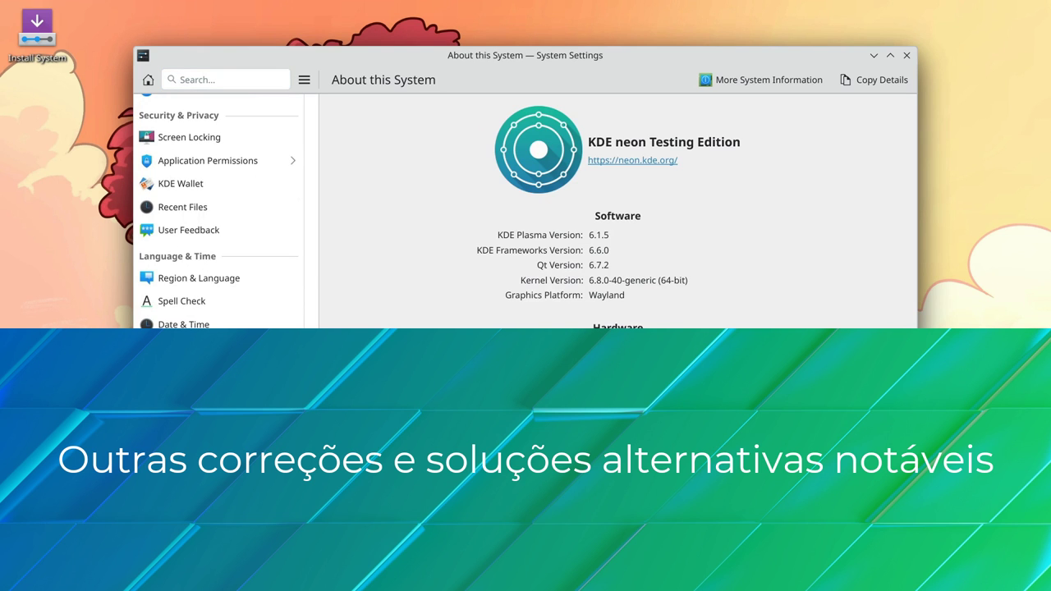
click(760, 80)
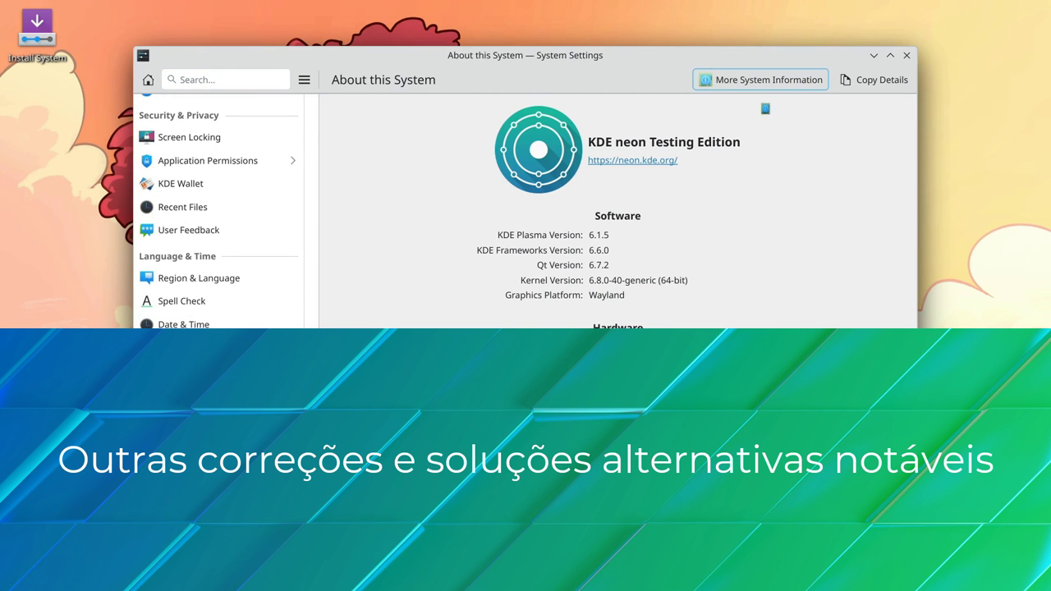
key(ctrl+q)
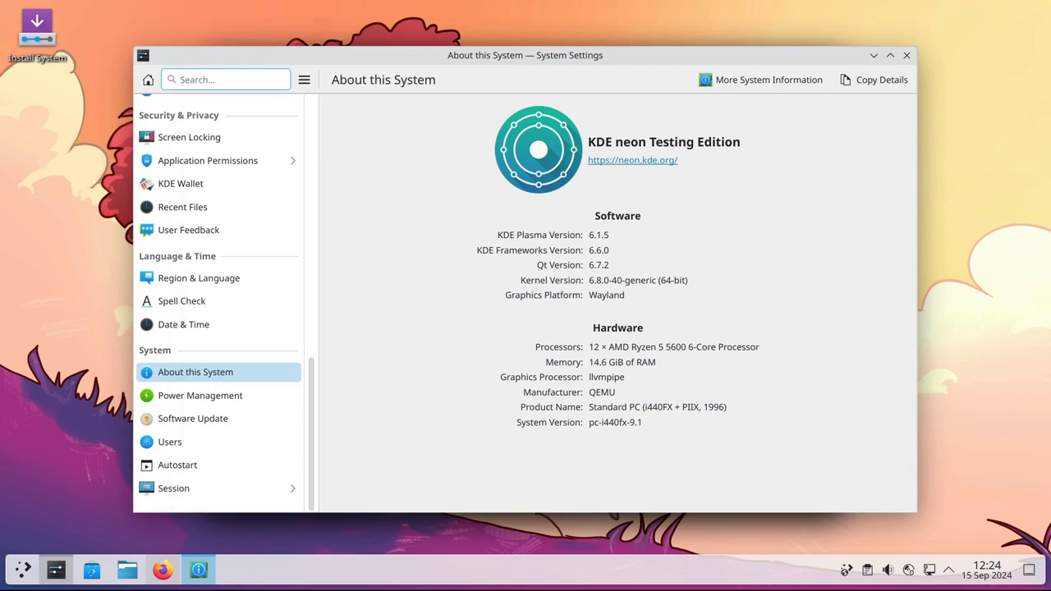
text(touch)
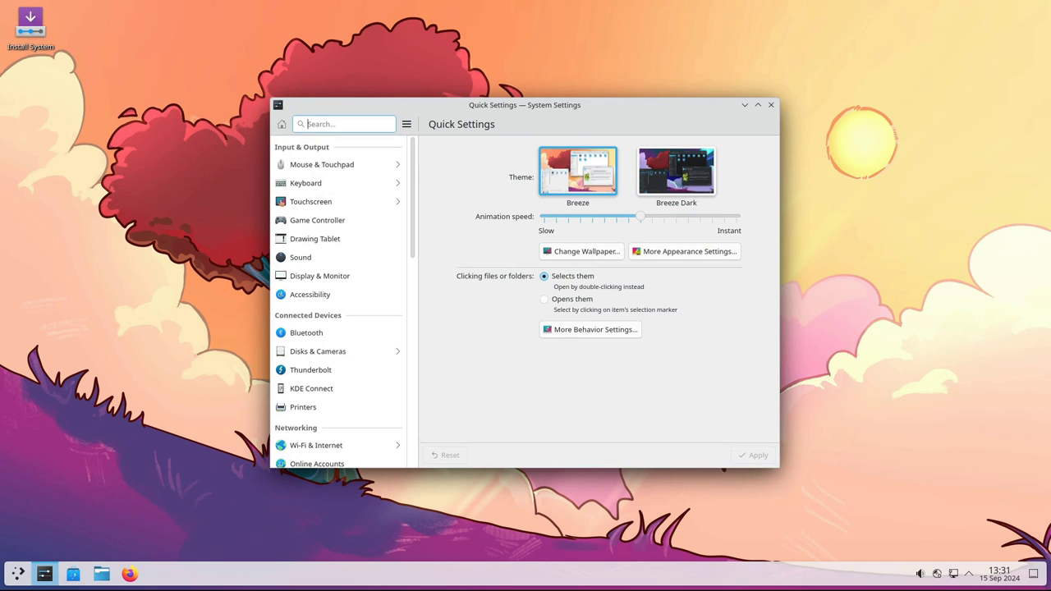
Open the Global Theme settings under Colors & Themes and bring up the dialog for getting new themes
scroll(338, 303, down, 4)
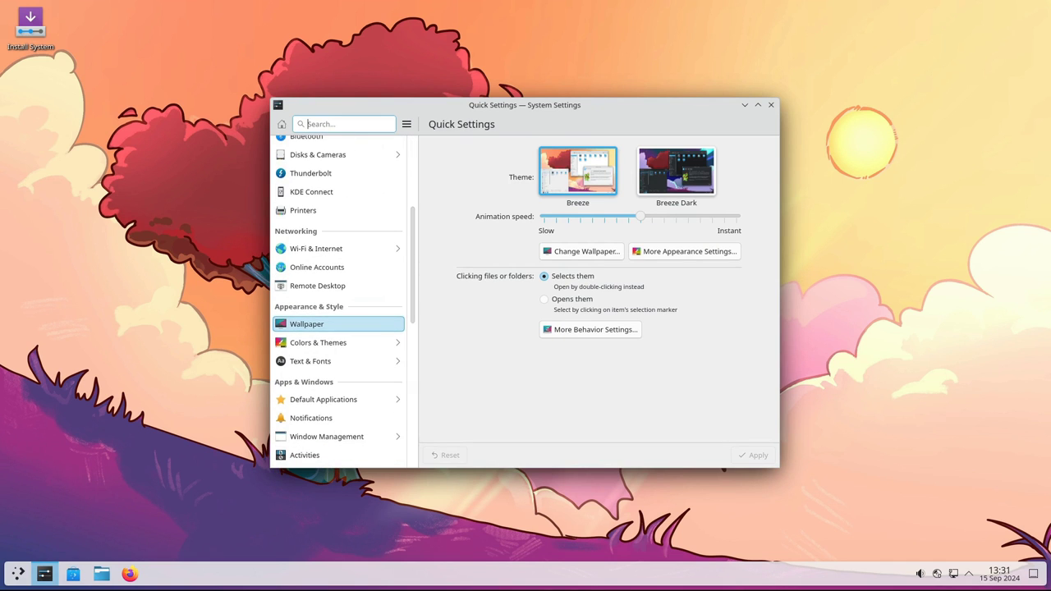
click(338, 324)
click(328, 342)
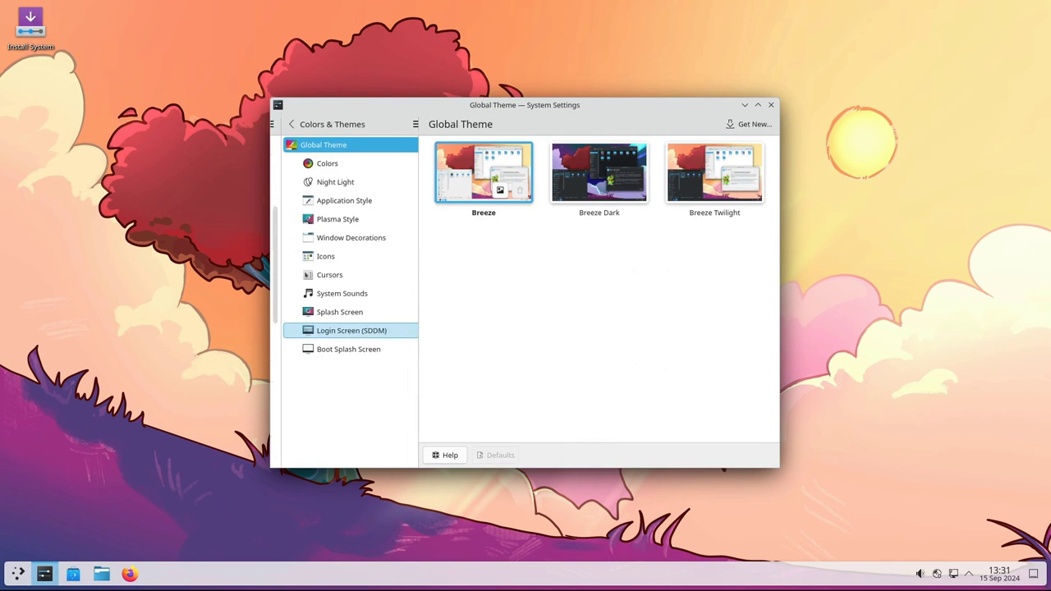
click(749, 124)
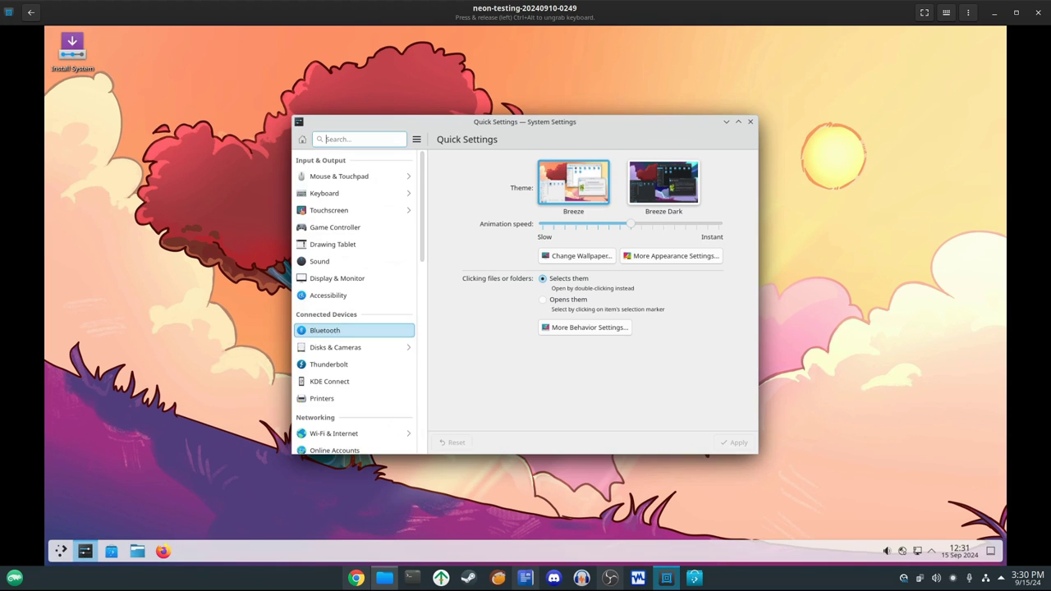
Open Wallpaper and Colors & Themes from the System Settings overview to view the Global Theme page
scroll(353, 329, down, 3)
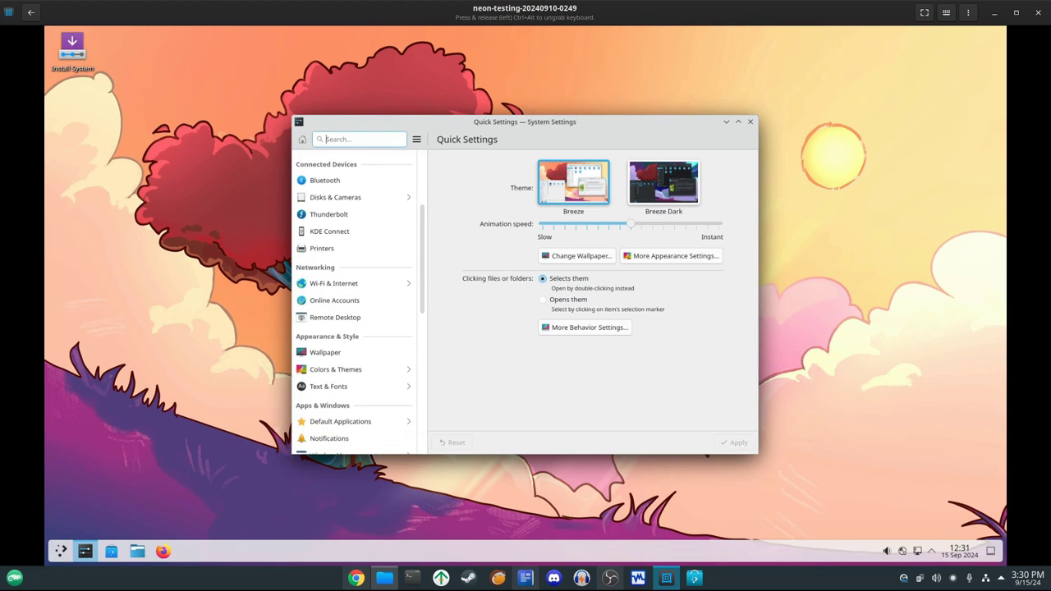
click(325, 352)
click(336, 370)
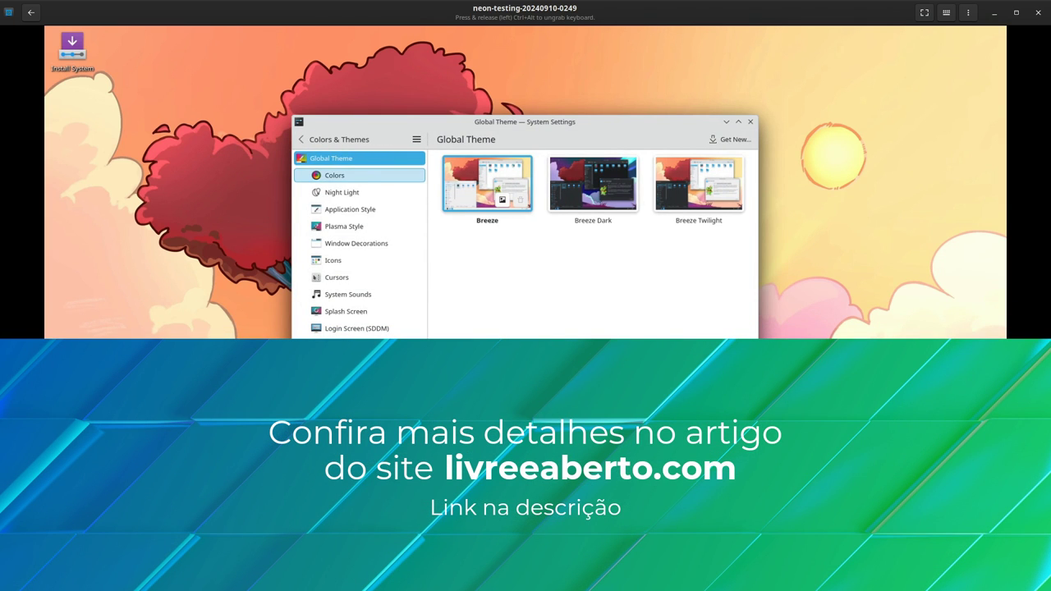
Open the dialog for downloading new color schemes from the Colors settings, move the two windows apart, and close System Settings
click(334, 175)
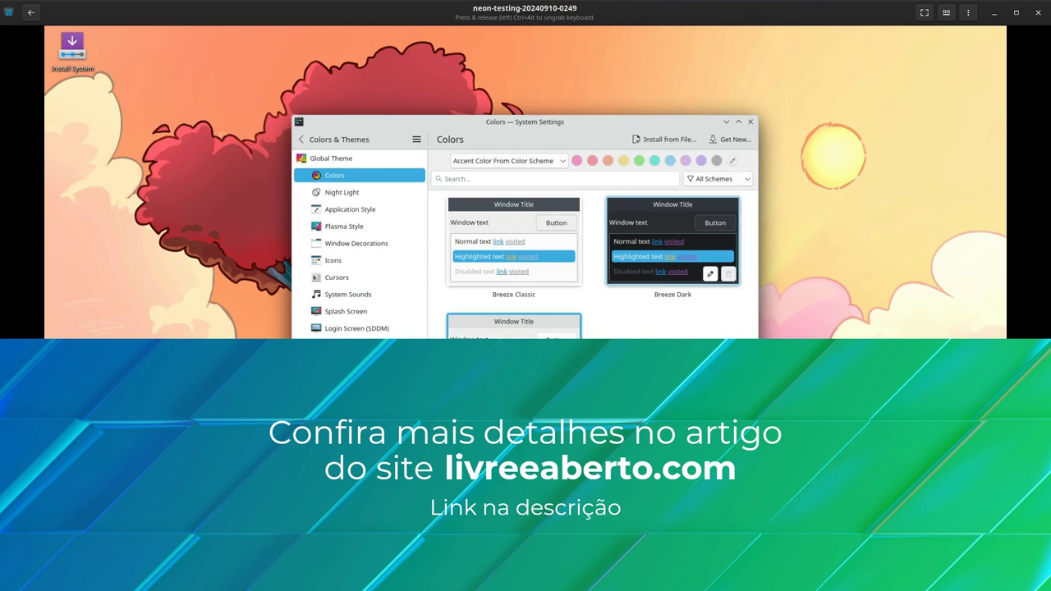
click(730, 140)
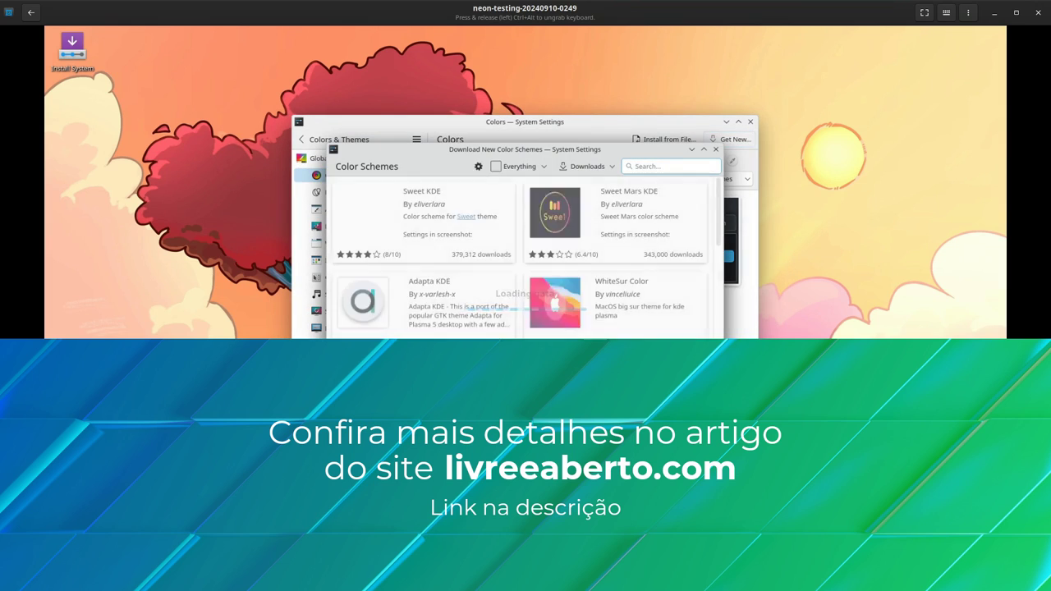
drag(575, 149, 772, 181)
drag(460, 122, 340, 88)
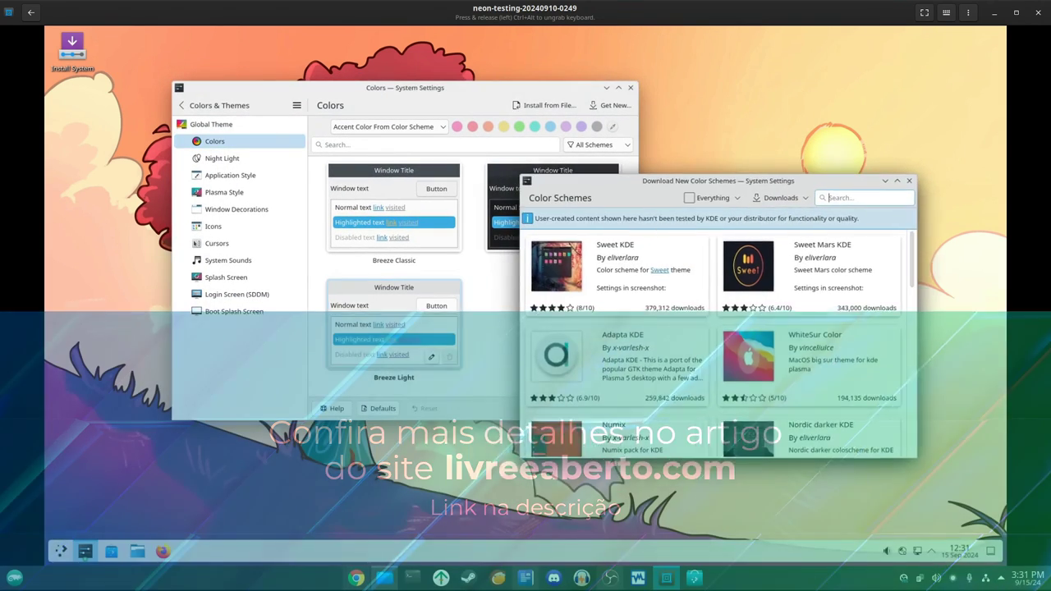
drag(773, 181, 769, 187)
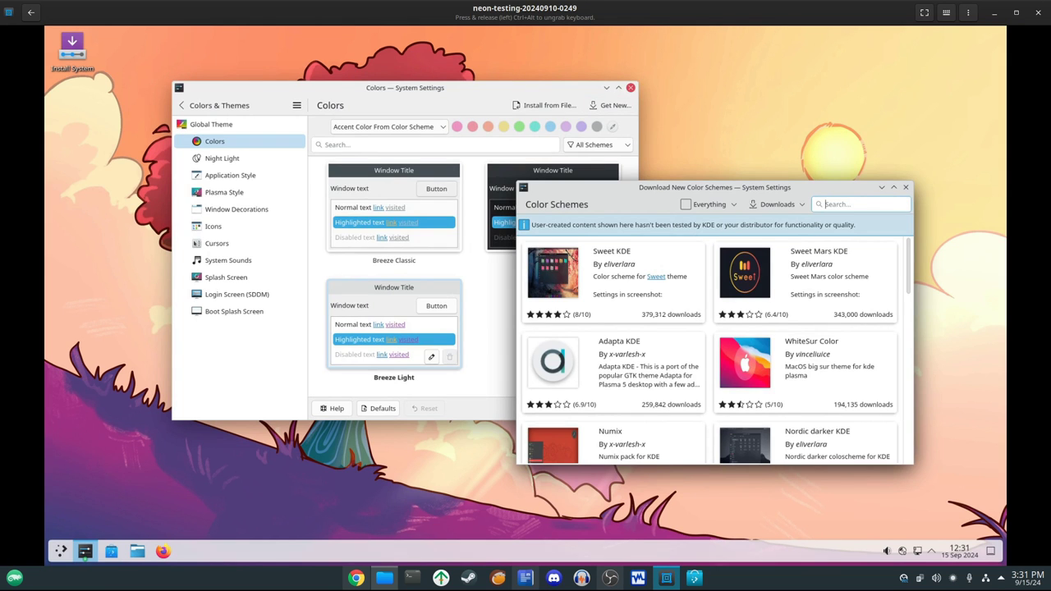
click(630, 87)
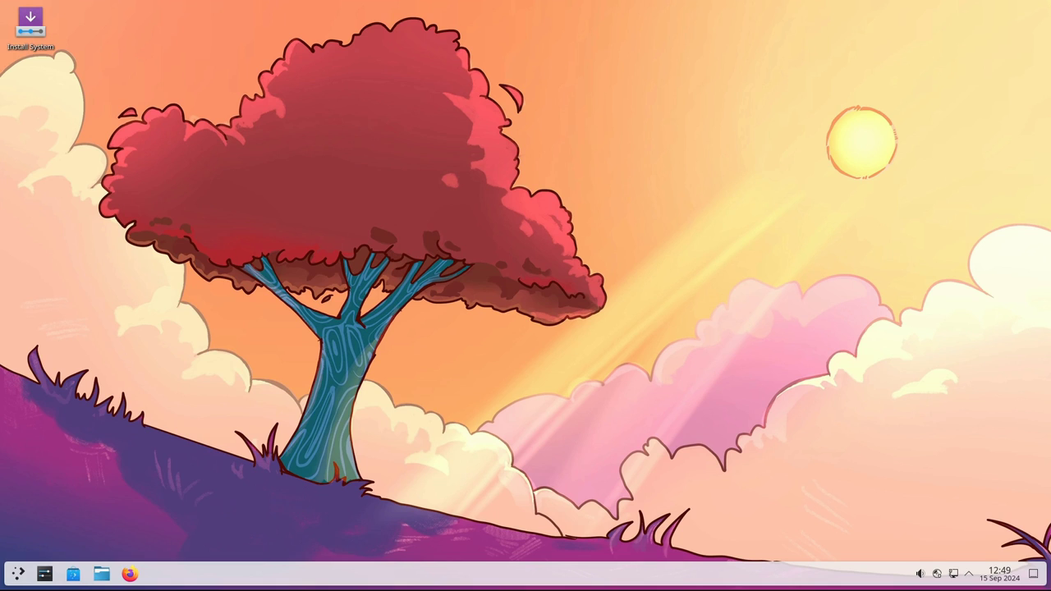
Search the application launcher for "kde" and open KDE Connect from the results
key(super)
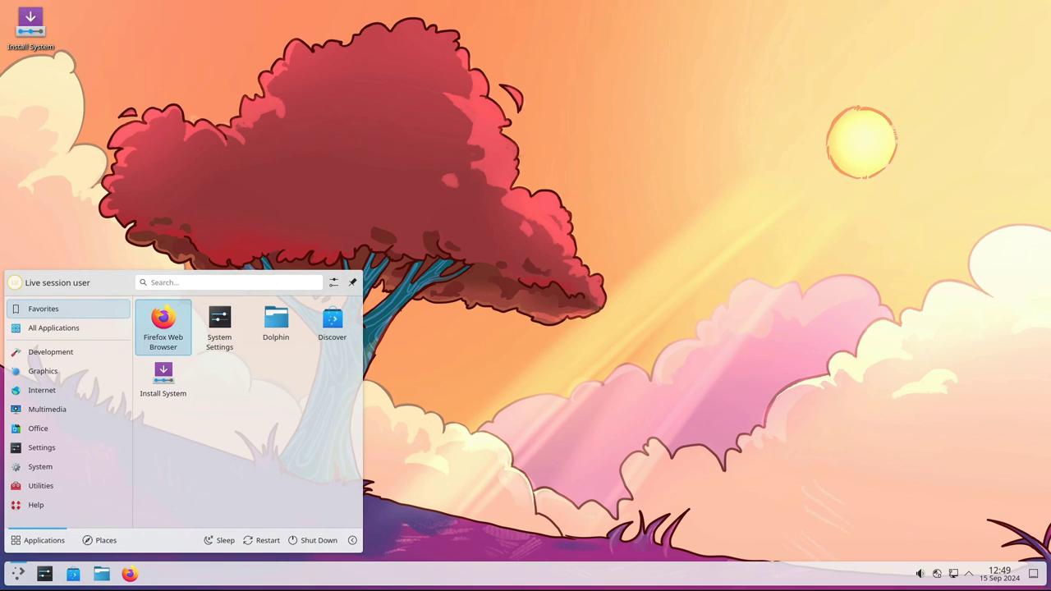
text(kde)
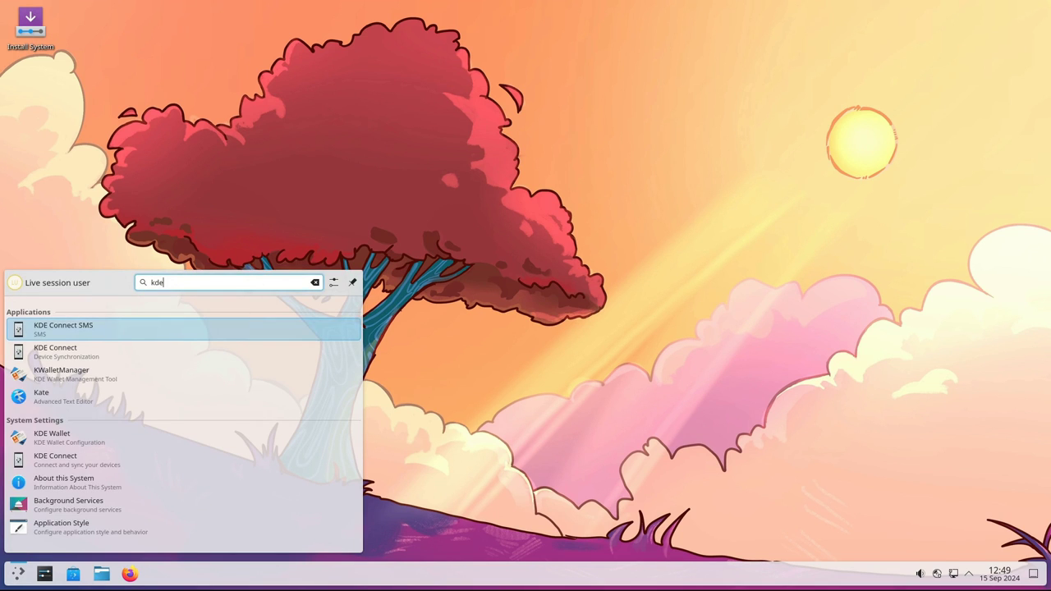
key(Down)
key(Down)
key(Up)
key(Return)
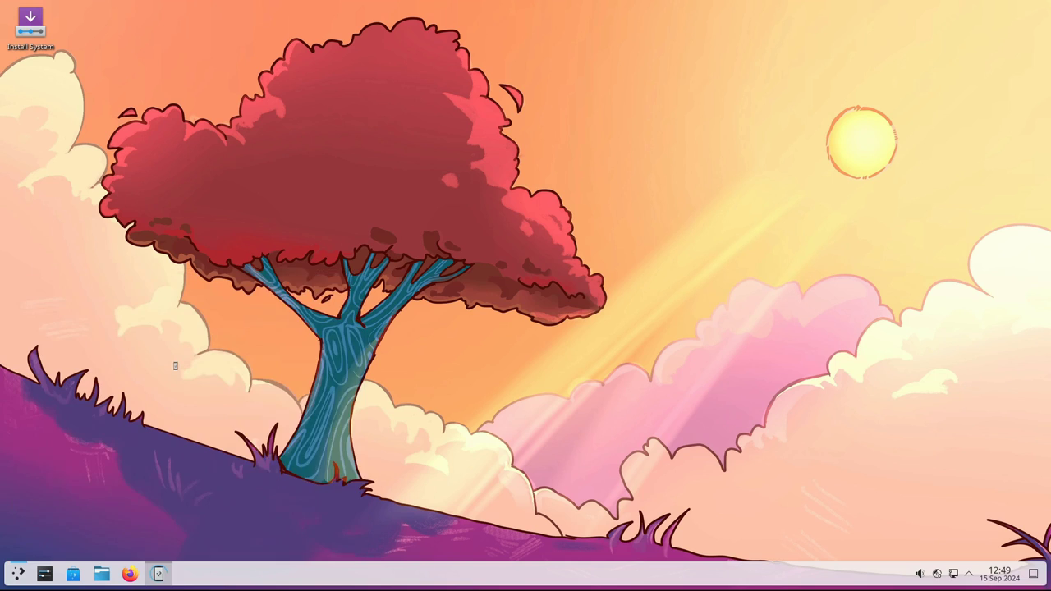
click(332, 124)
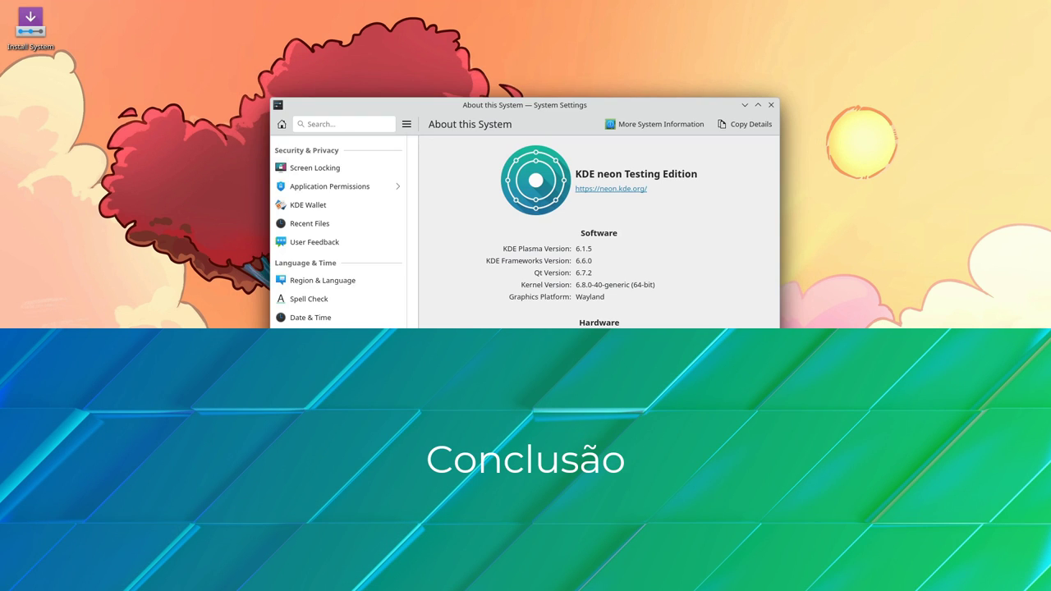
View more system information in Info Center from the About this System page, and close both Info Center and System Settings
drag(593, 260, 575, 260)
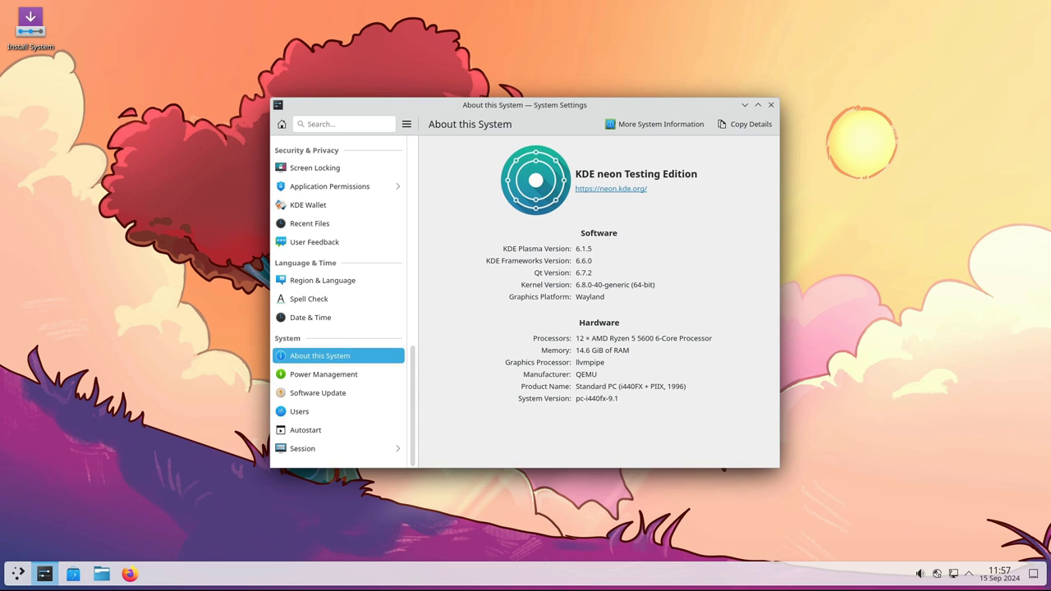
click(657, 124)
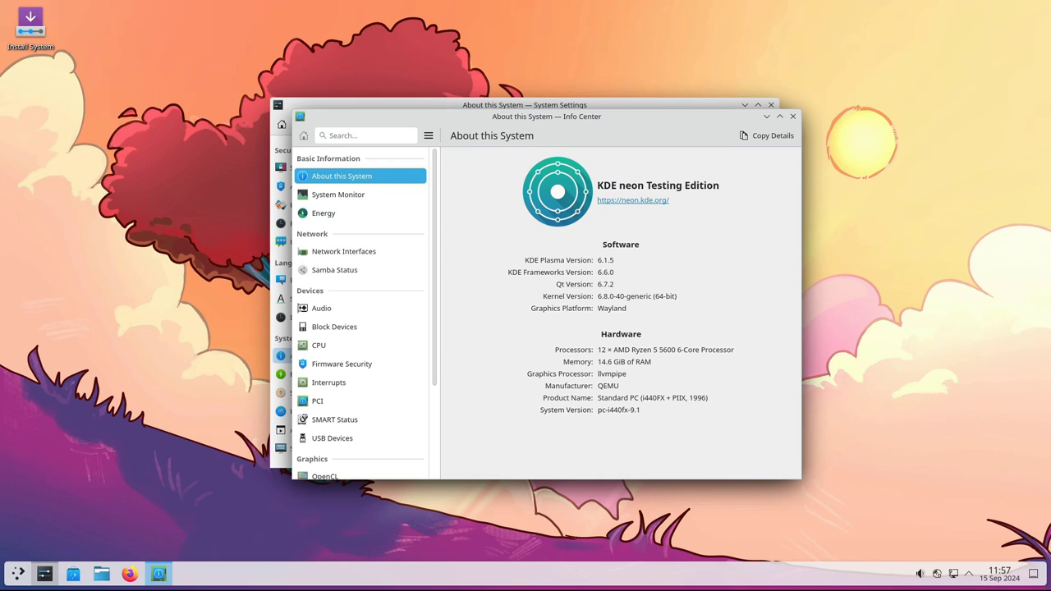
click(793, 116)
drag(575, 105, 573, 45)
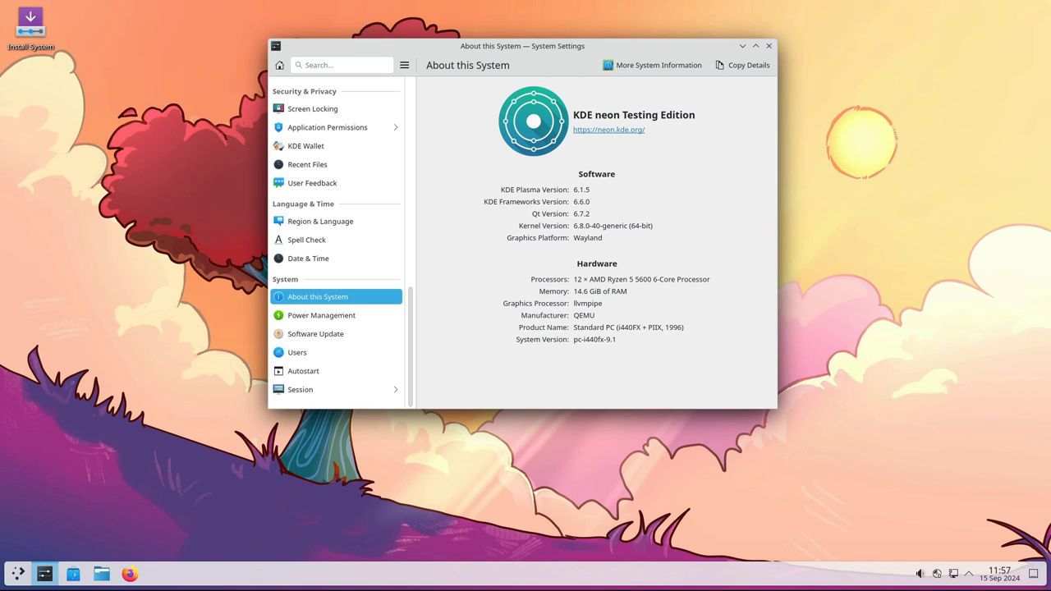
click(768, 46)
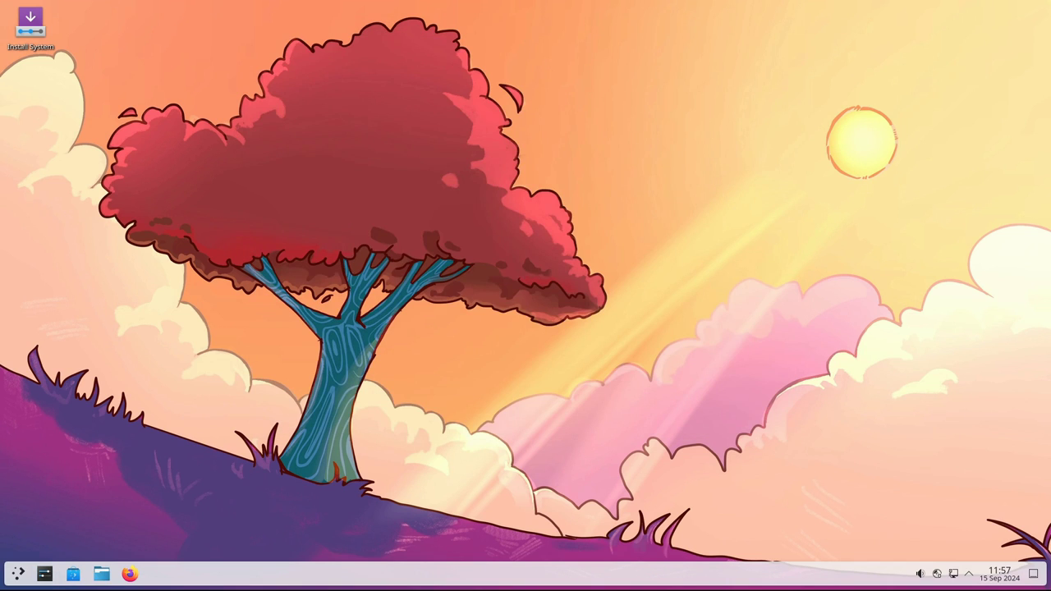
Open the Dolphin file manager and view its About Dolphin dialog, closing the dialog when done
click(101, 573)
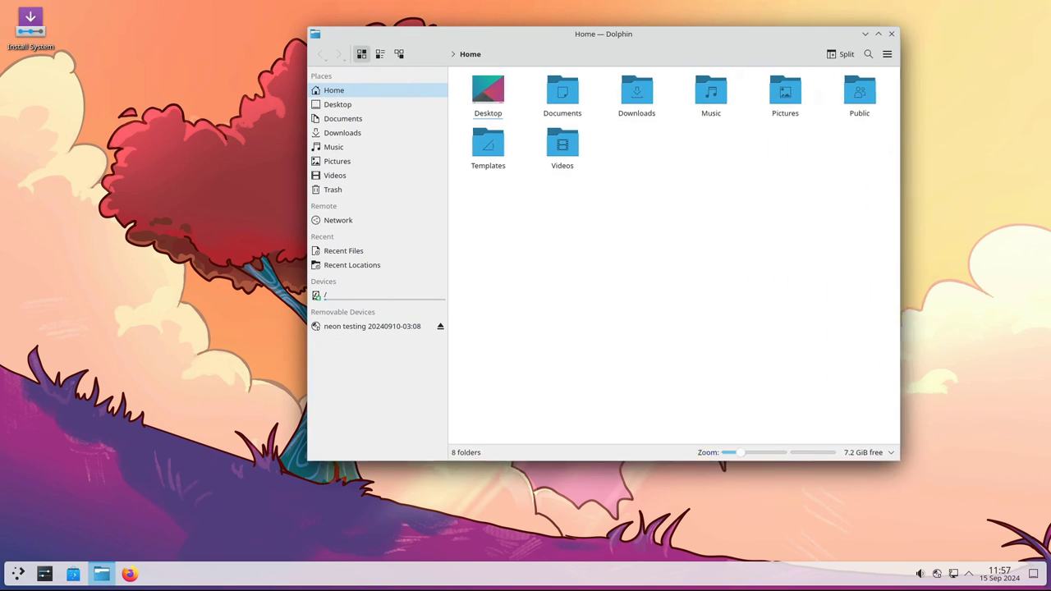
click(906, 53)
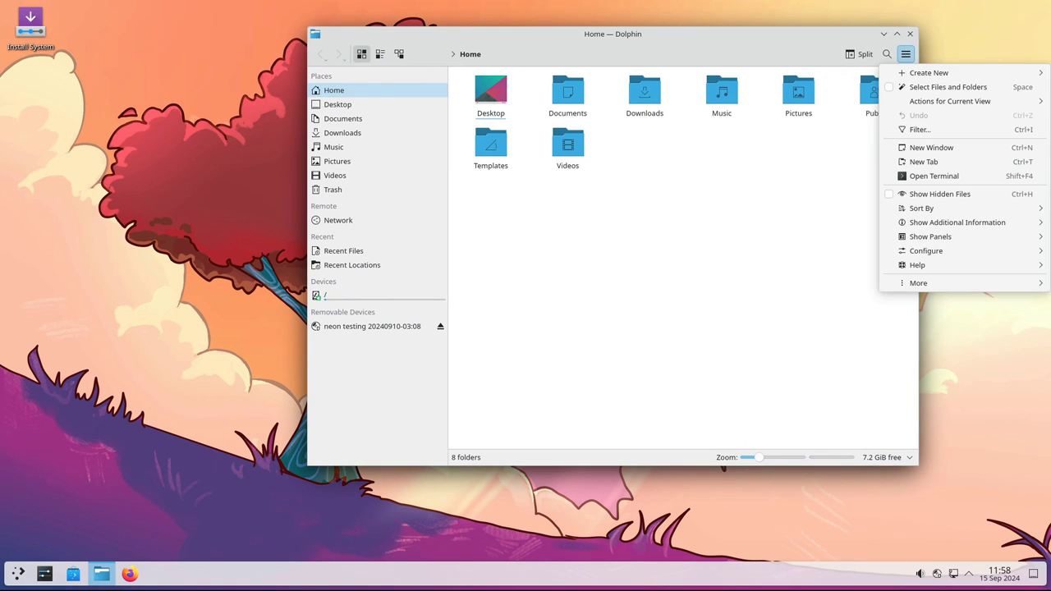
mouse_move(918, 264)
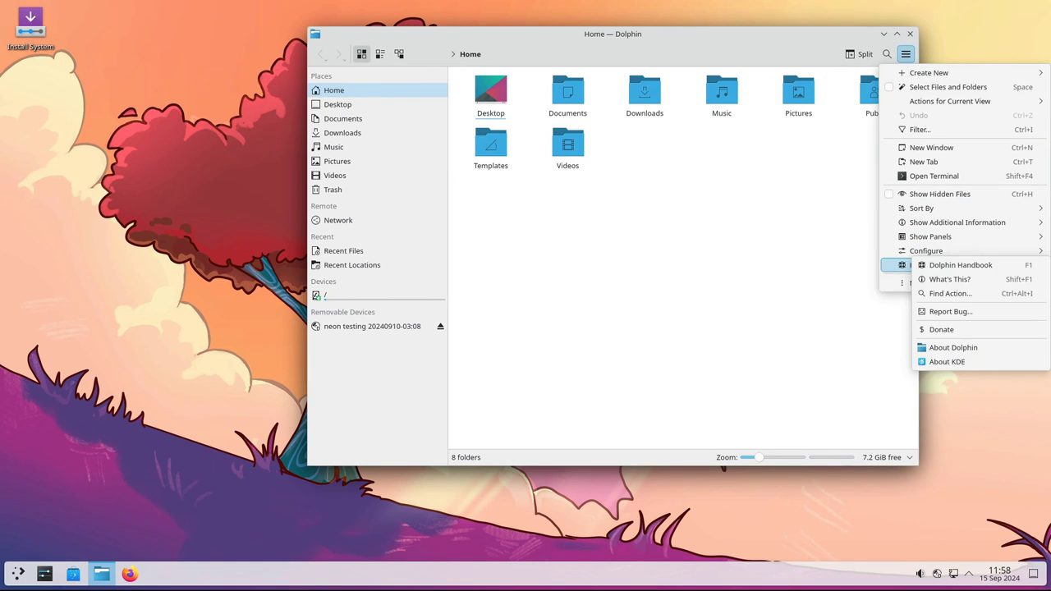
click(953, 347)
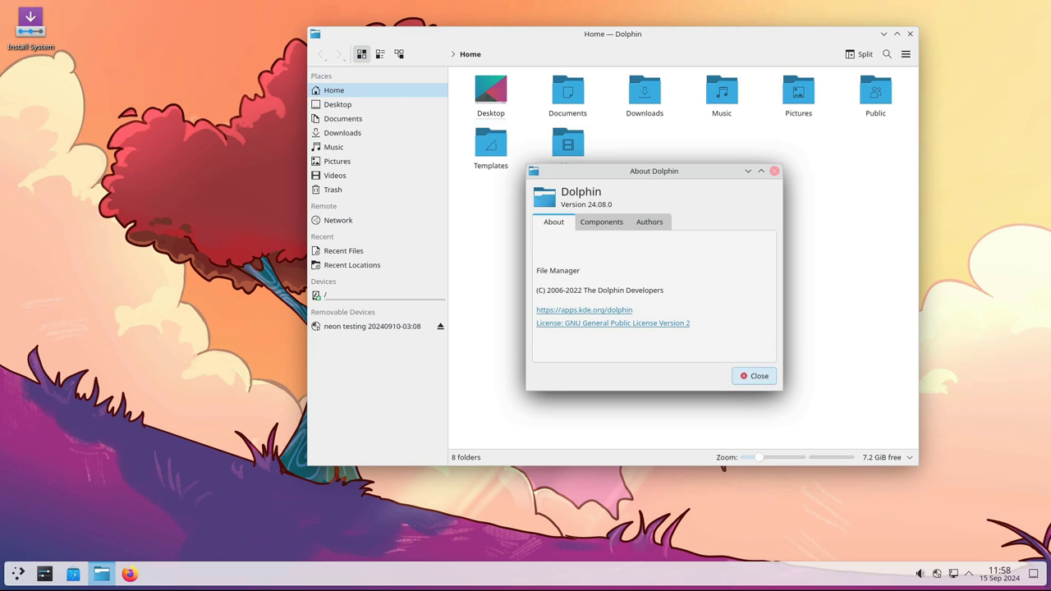
click(774, 171)
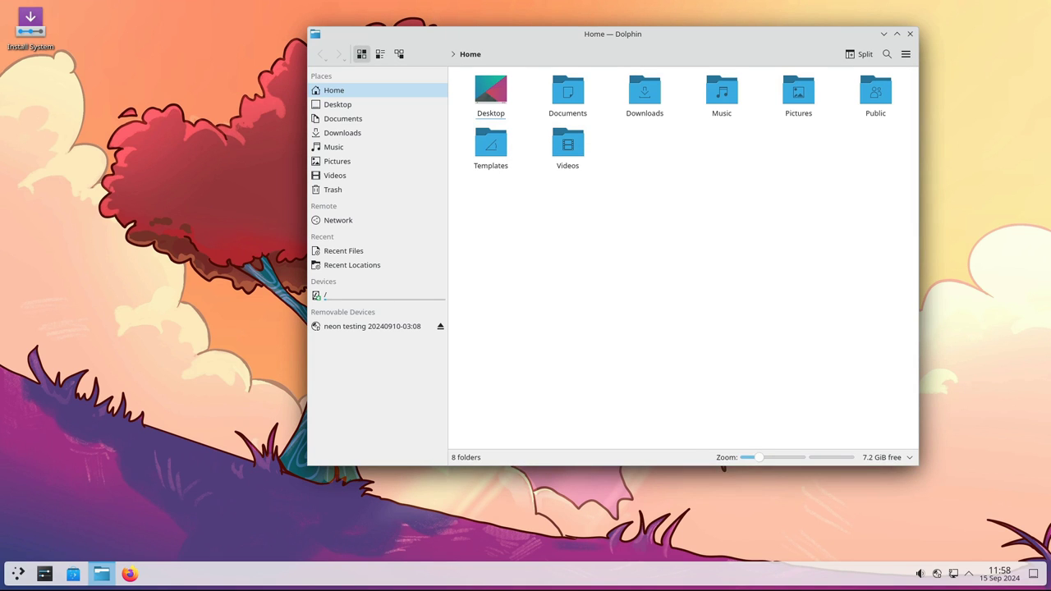
Try the split view and the details view on the Home folder, return to the icons view, and close Dolphin
click(860, 53)
click(848, 53)
click(399, 53)
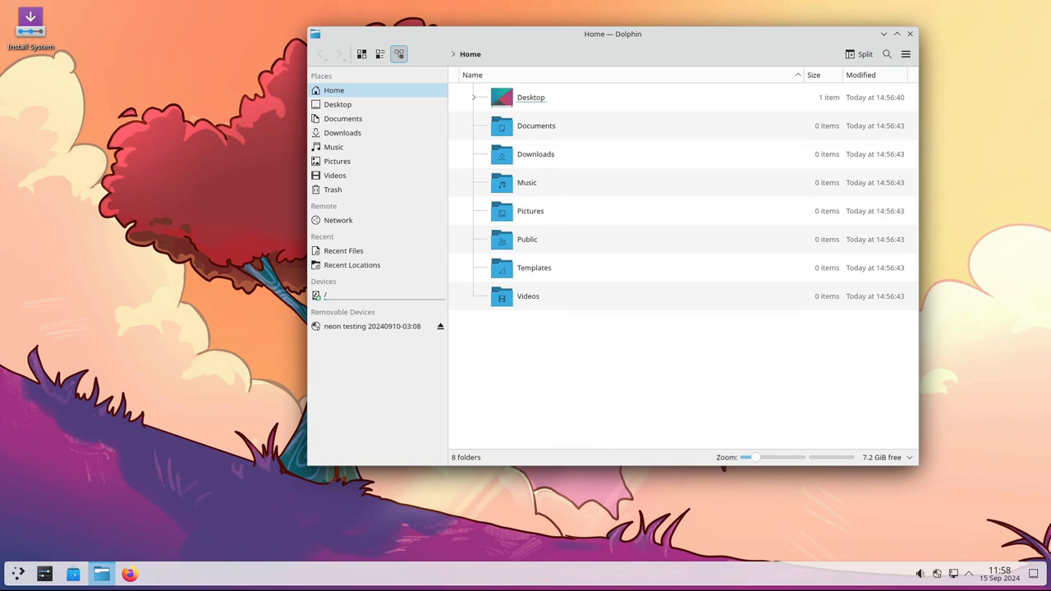
click(361, 54)
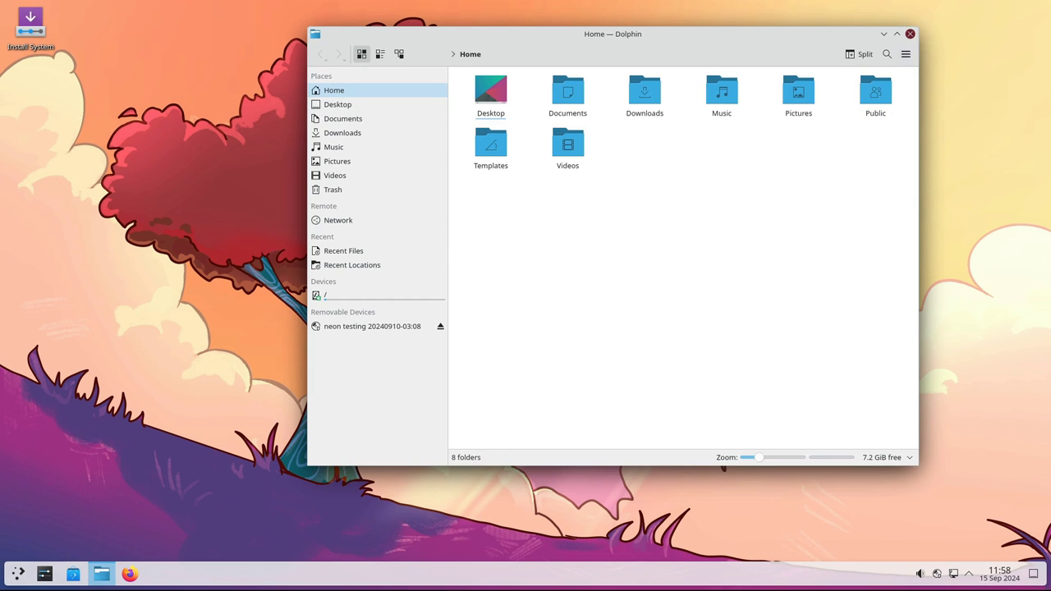
click(910, 34)
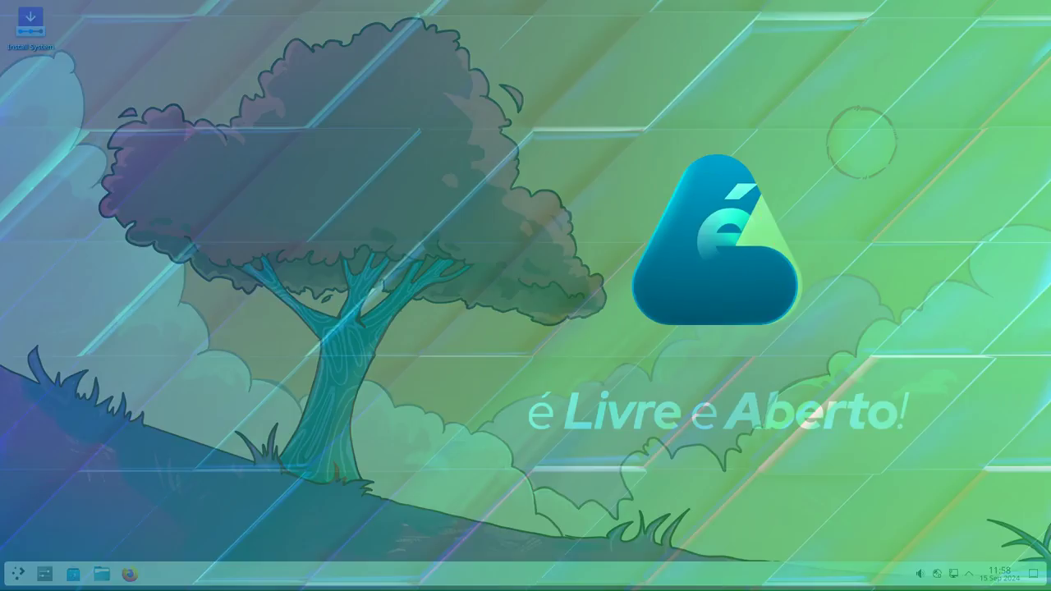